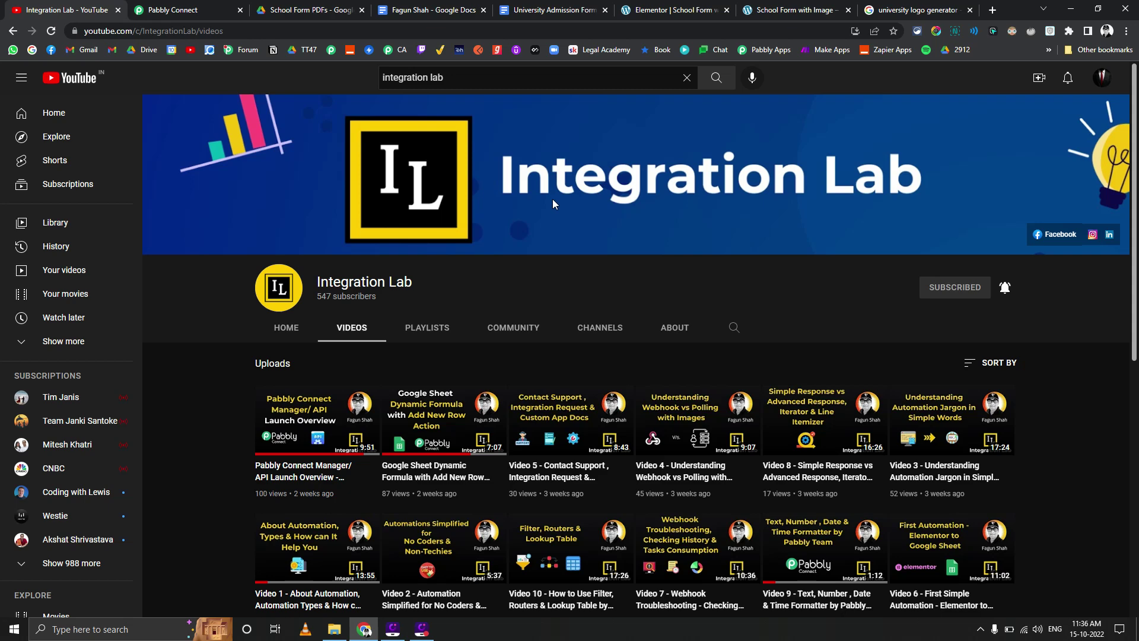
# Review the placeholder table in the University Admission Form Template document
pyautogui.click(544, 5)
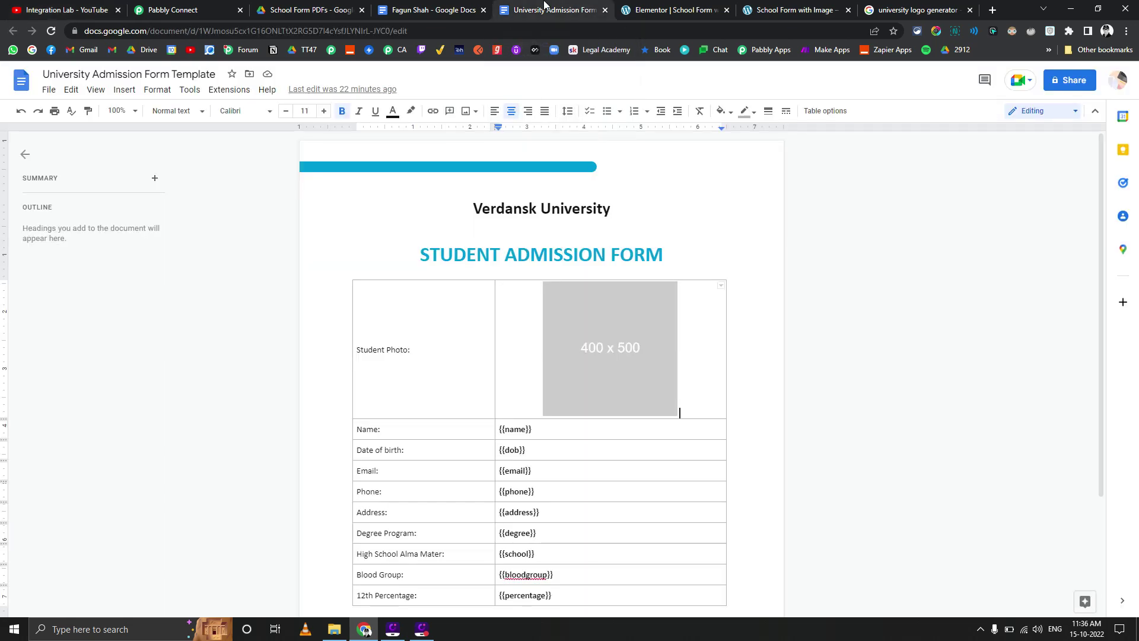
pyautogui.scroll(-3, 397, 264)
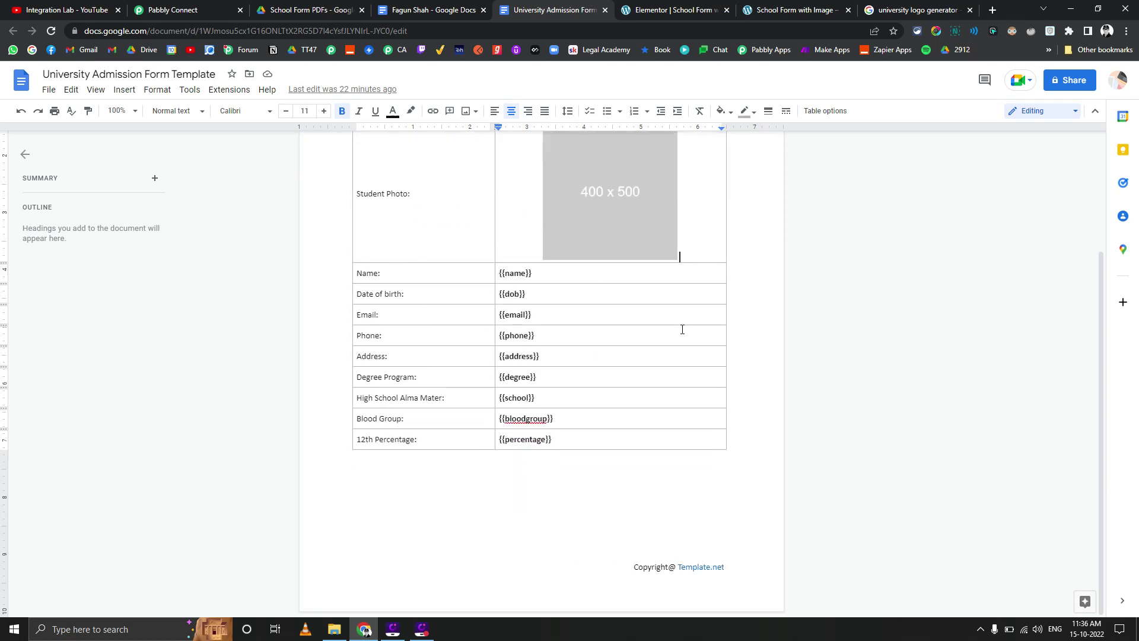
pyautogui.scroll(4, 400, 311)
pyautogui.scroll(-3, 402, 310)
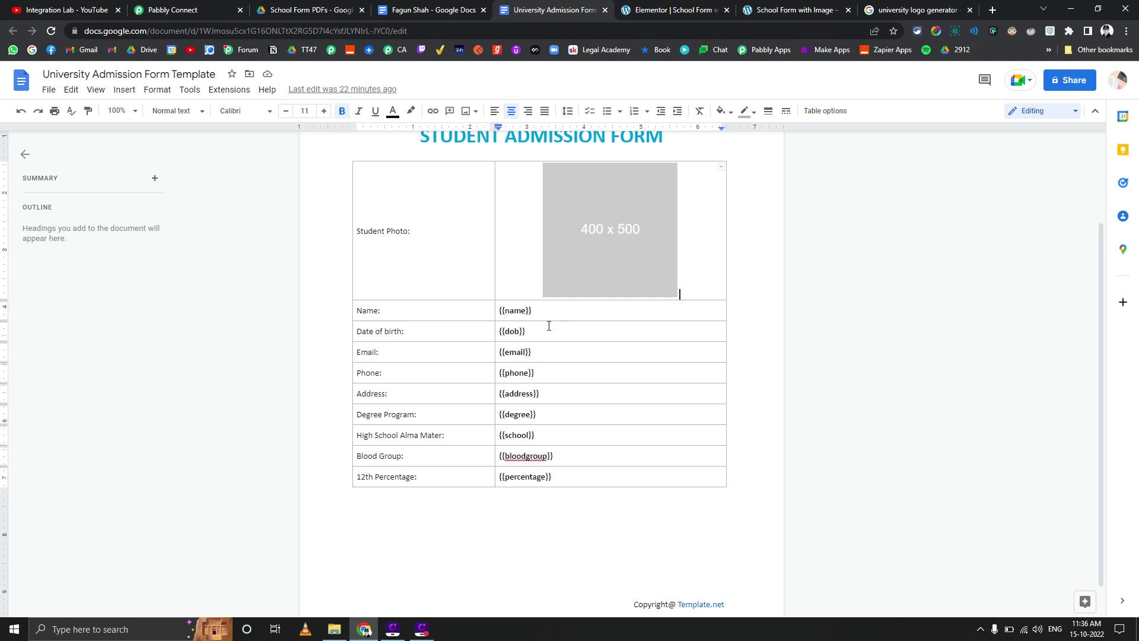
pyautogui.scroll(2, 514, 350)
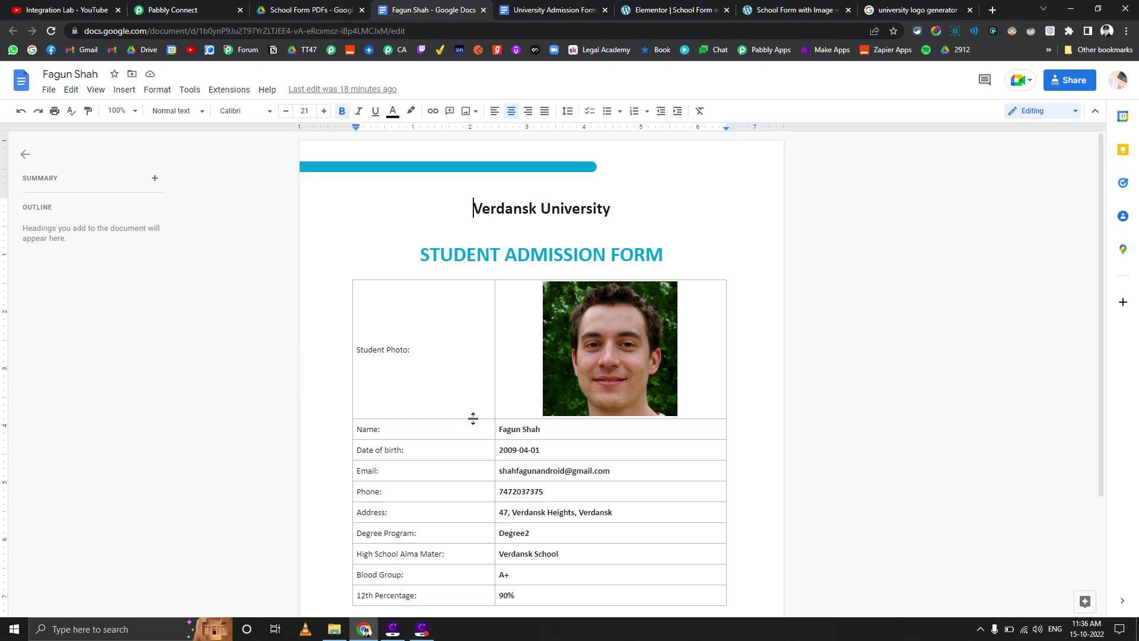
# Bring up the School Form PDFs tab and scroll through the generated admission form PDF
pyautogui.hotkey('ctrl', 'shift', 'Tab')
pyautogui.scroll(-2, 484, 359)
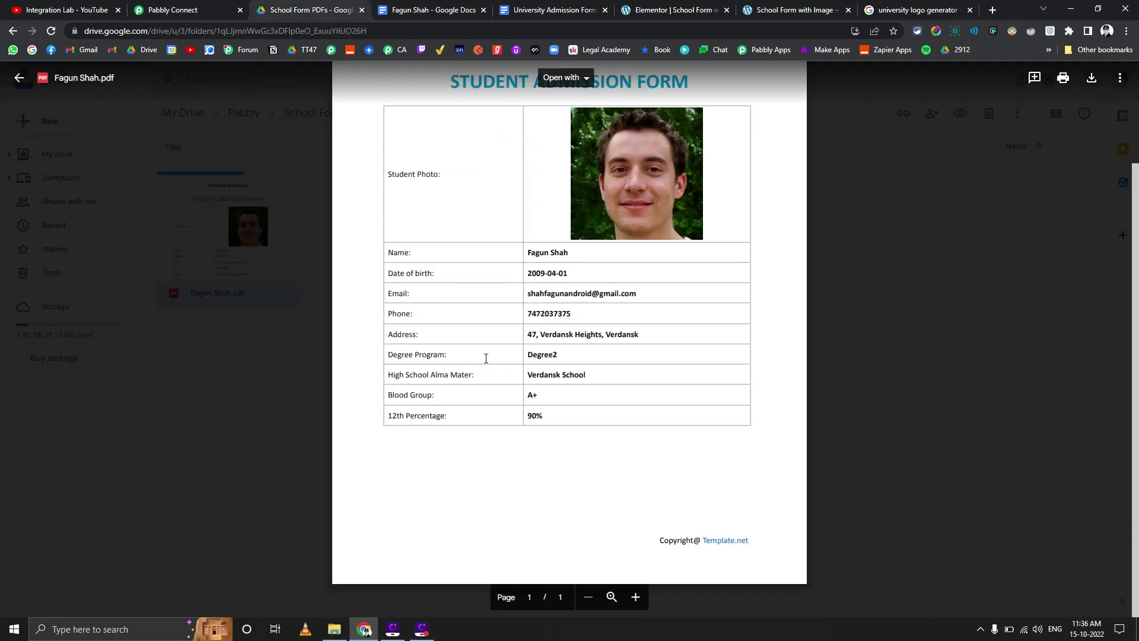
pyautogui.scroll(2, 485, 359)
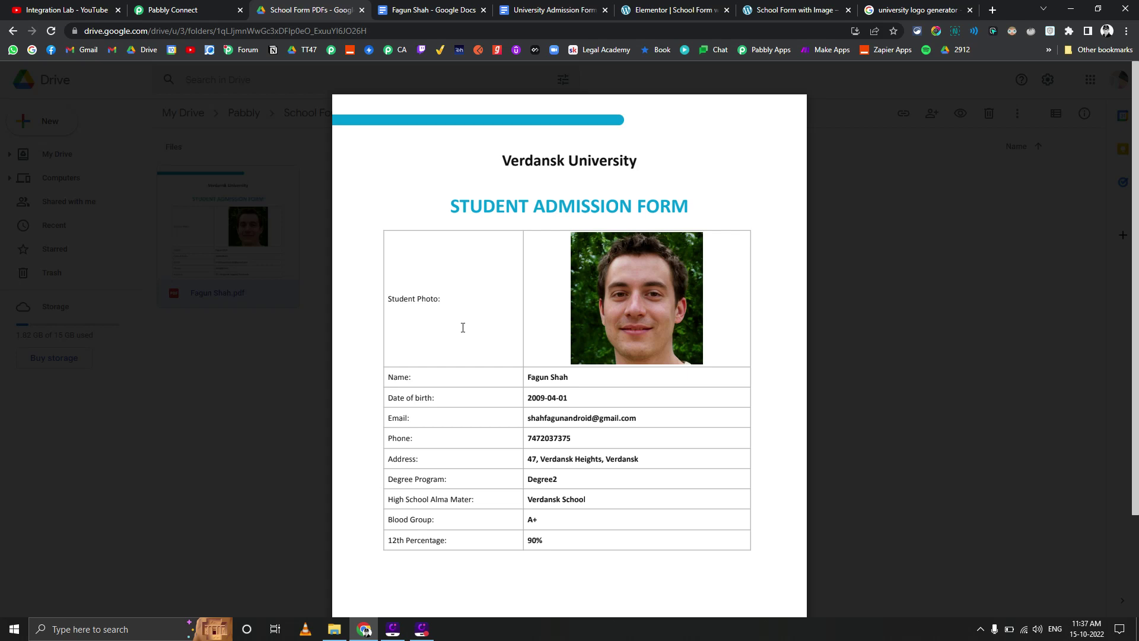
# Show the School Admission Form in Elementor, with fields from Name through Passport Size Photo
pyautogui.click(705, 6)
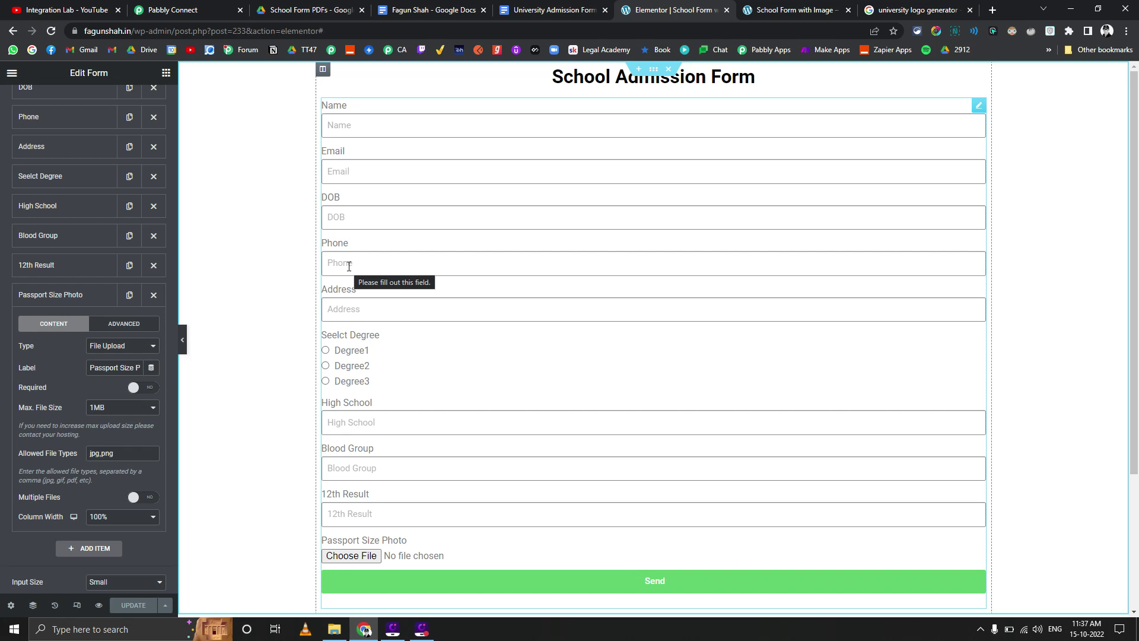
# Look over the template's {{name}} to {{percentage}} tags beneath the 400 x 500 photo placeholder
pyautogui.click(547, 9)
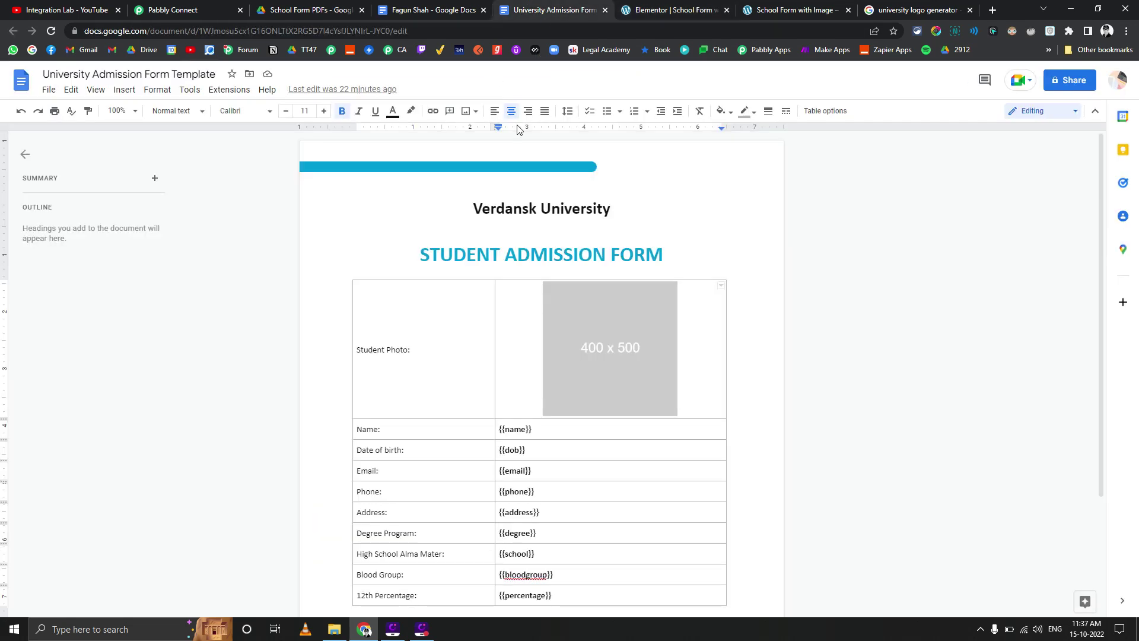
pyautogui.scroll(-4, 506, 272)
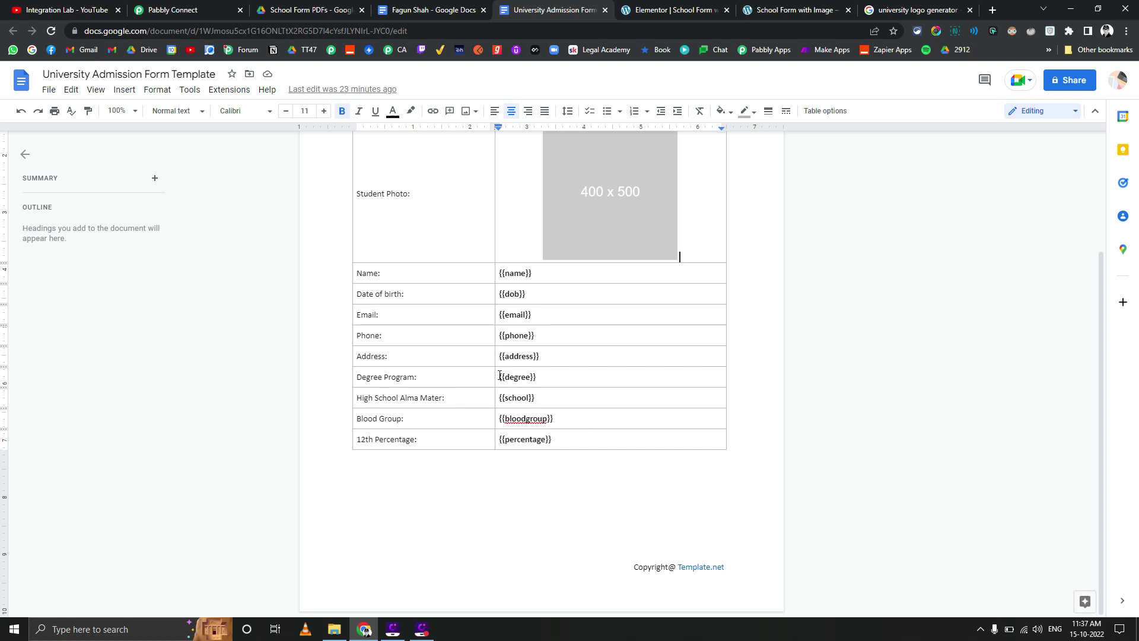
pyautogui.scroll(3, 500, 376)
pyautogui.scroll(-3, 498, 373)
pyautogui.scroll(1, 401, 347)
pyautogui.scroll(2, 400, 344)
pyautogui.scroll(-1, 427, 355)
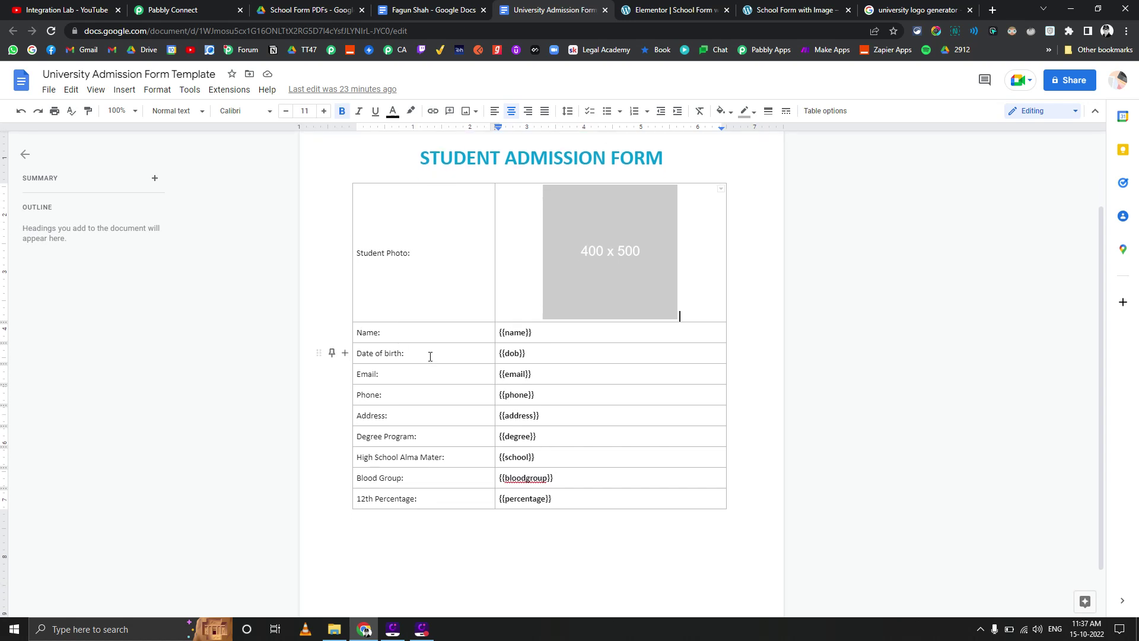
pyautogui.scroll(2, 437, 359)
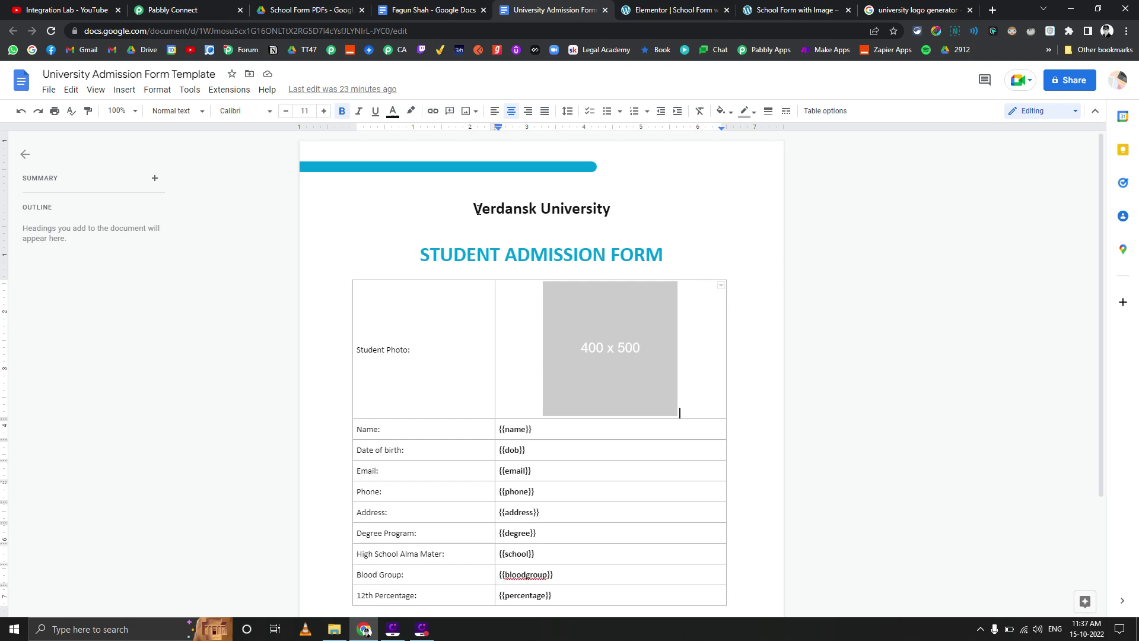
# Place the cursor in the Verdansk University heading, then view the submitted school form in Elementor
pyautogui.click(478, 210)
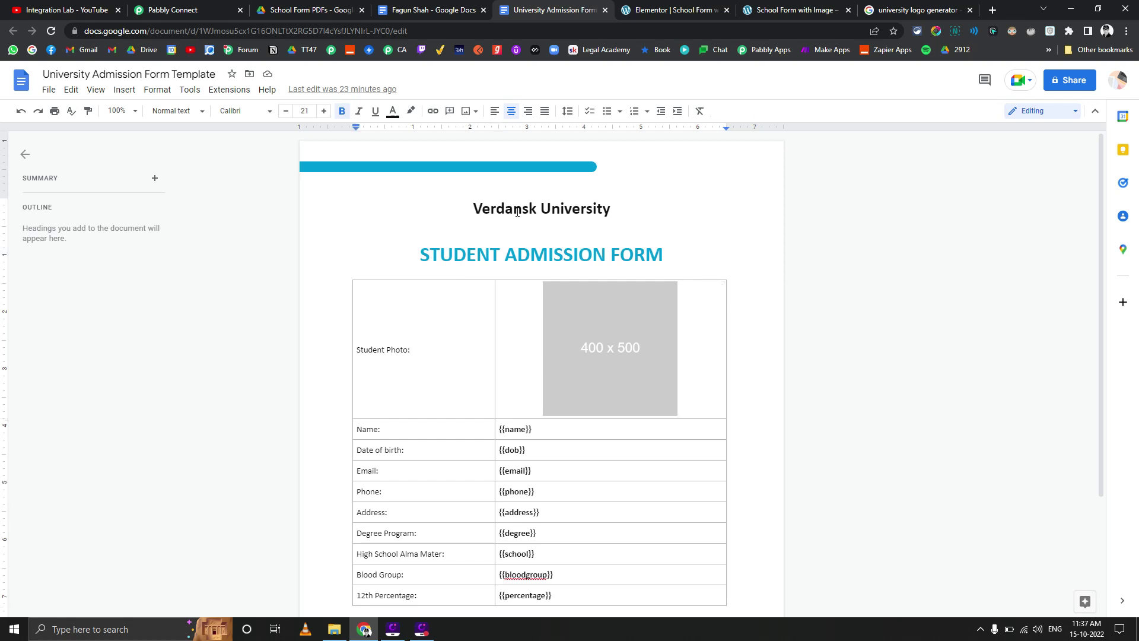
pyautogui.click(648, 7)
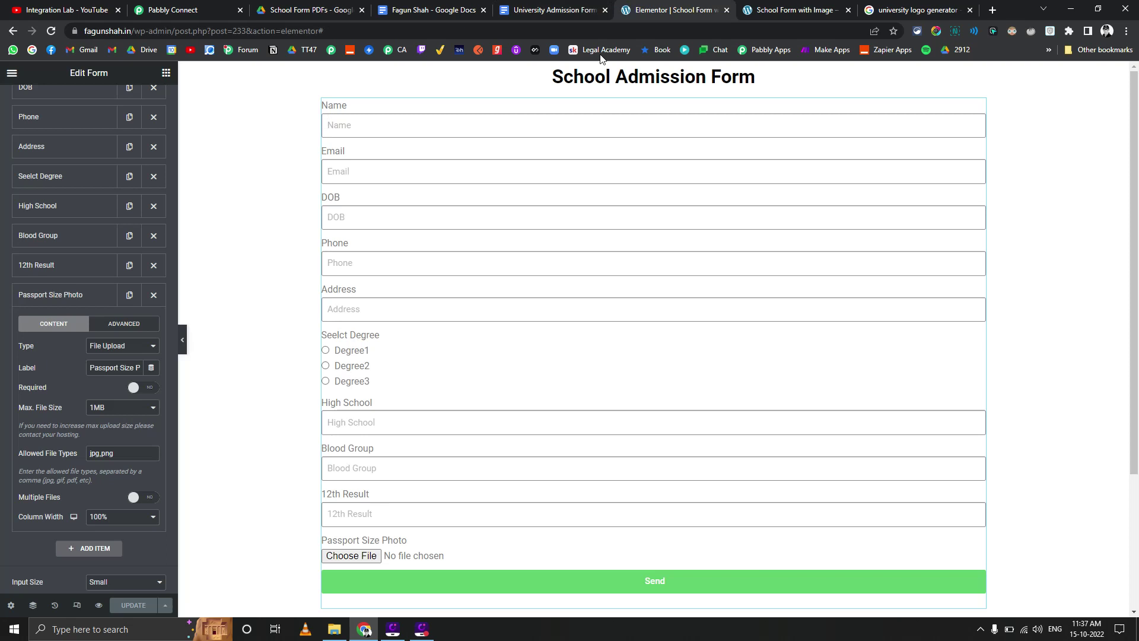
pyautogui.click(769, 6)
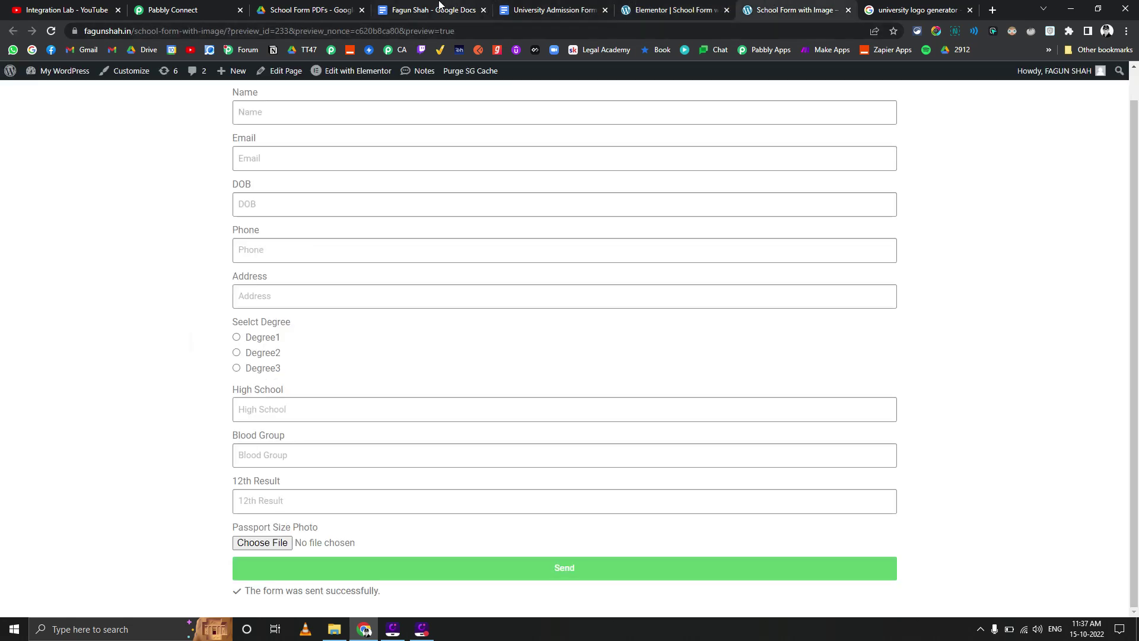
# Scroll the Pabbly Connect workflow to the Elementor trigger's captured submission with the photo link
pyautogui.click(200, 5)
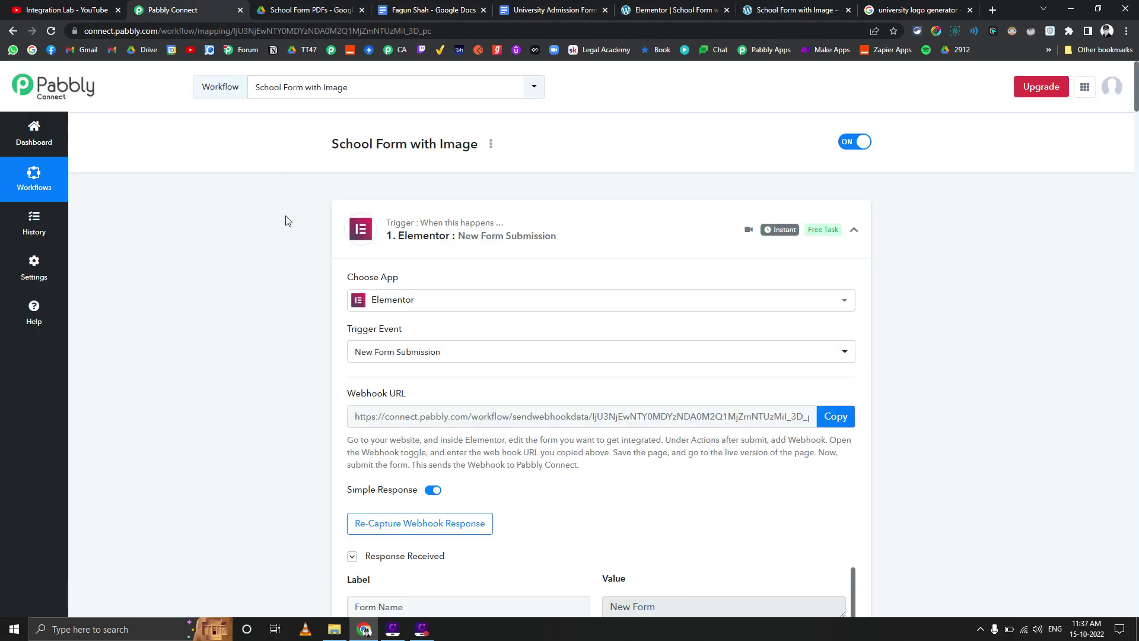
pyautogui.scroll(-2, 291, 218)
pyautogui.scroll(-3, 291, 221)
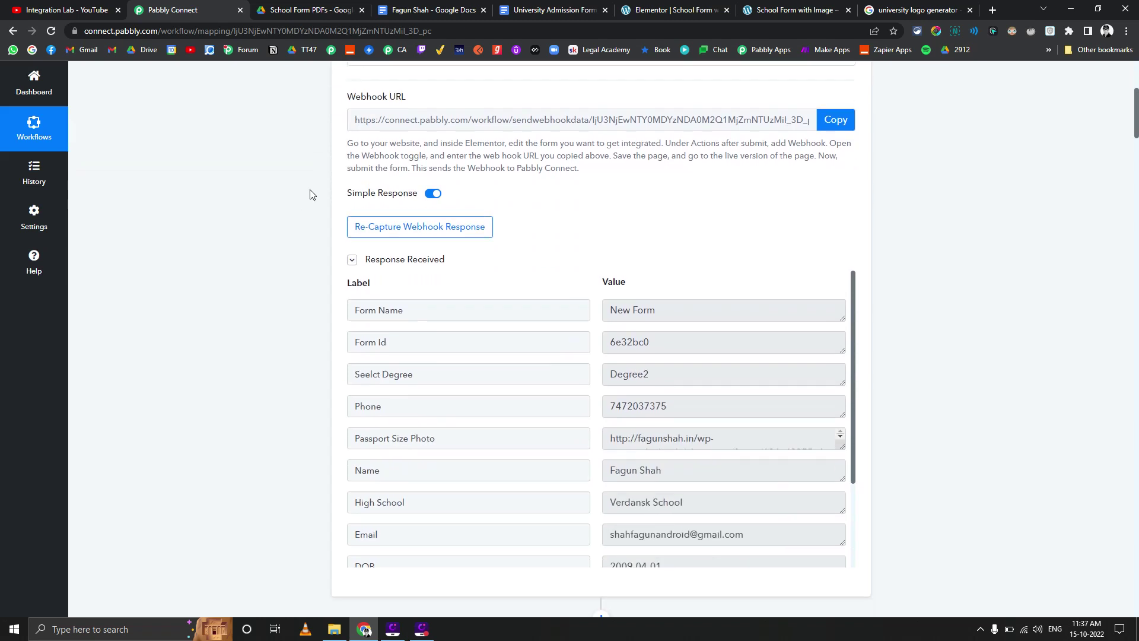
# Select the template's 400 x 500 placeholder photo, then return to the generated PDF preview
pyautogui.click(561, 7)
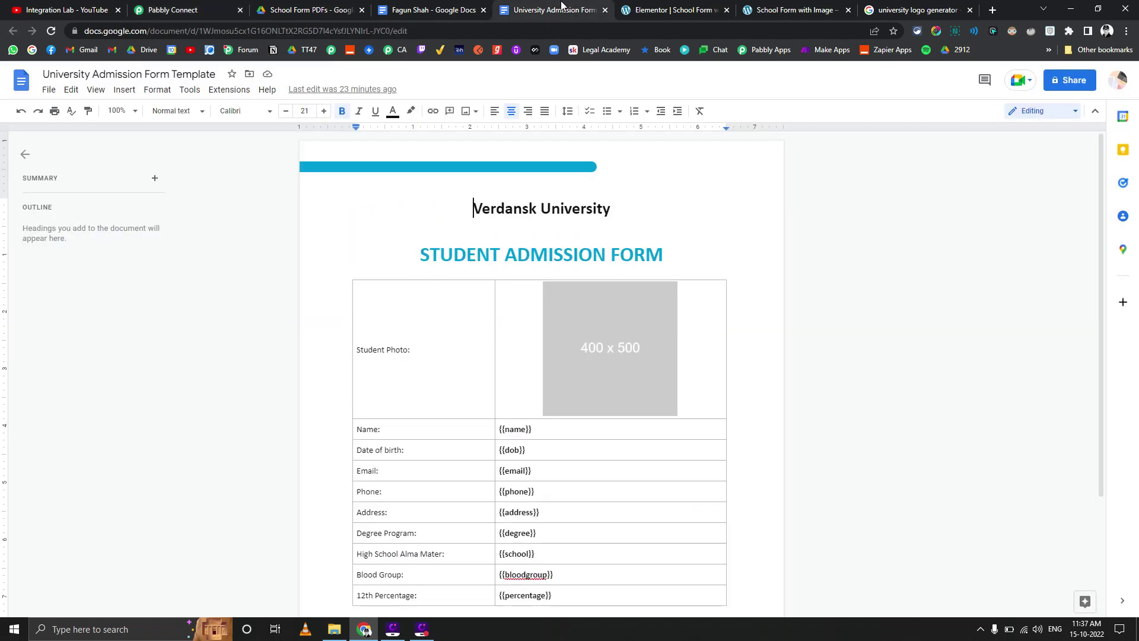
pyautogui.click(601, 331)
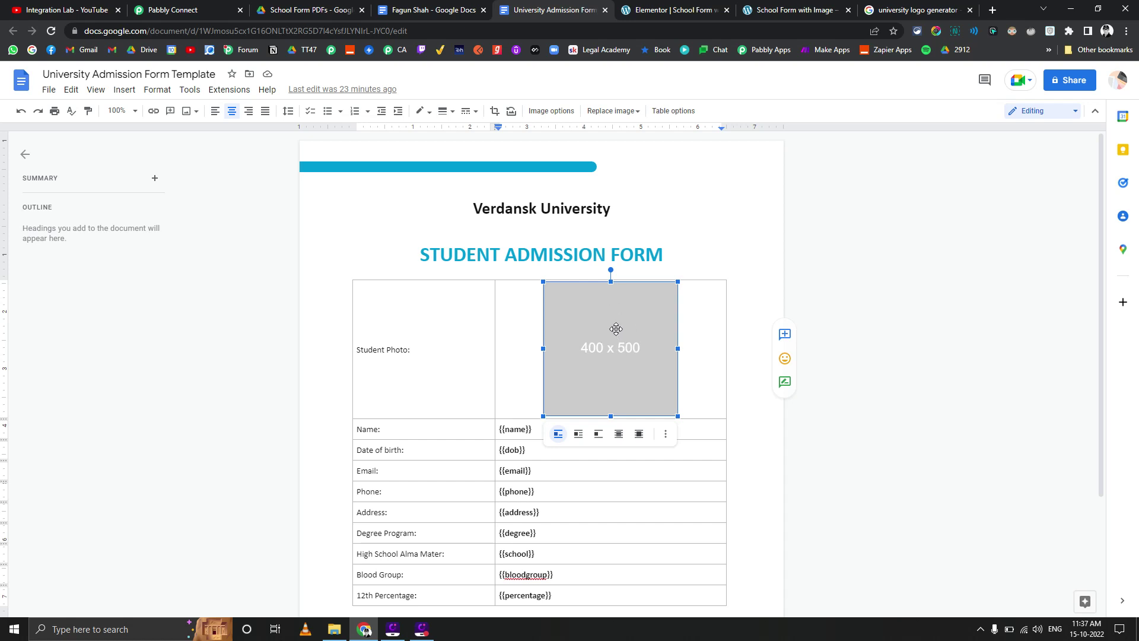
pyautogui.click(332, 7)
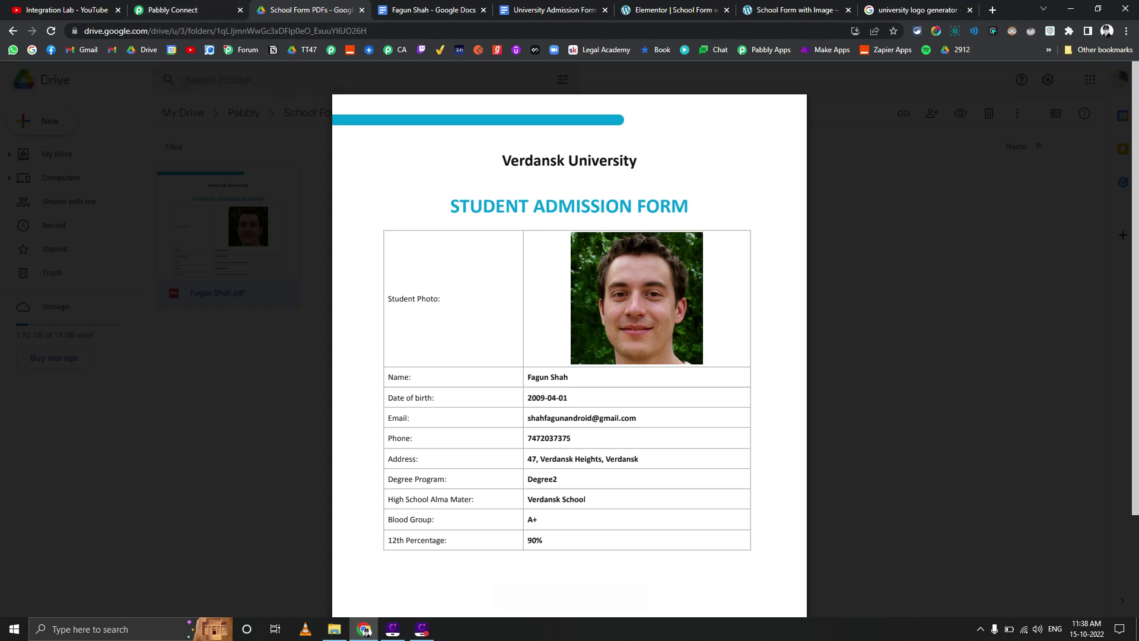
# Scroll the Pabbly workflow down to the Google Docs Create Document from Template action
pyautogui.click(195, 7)
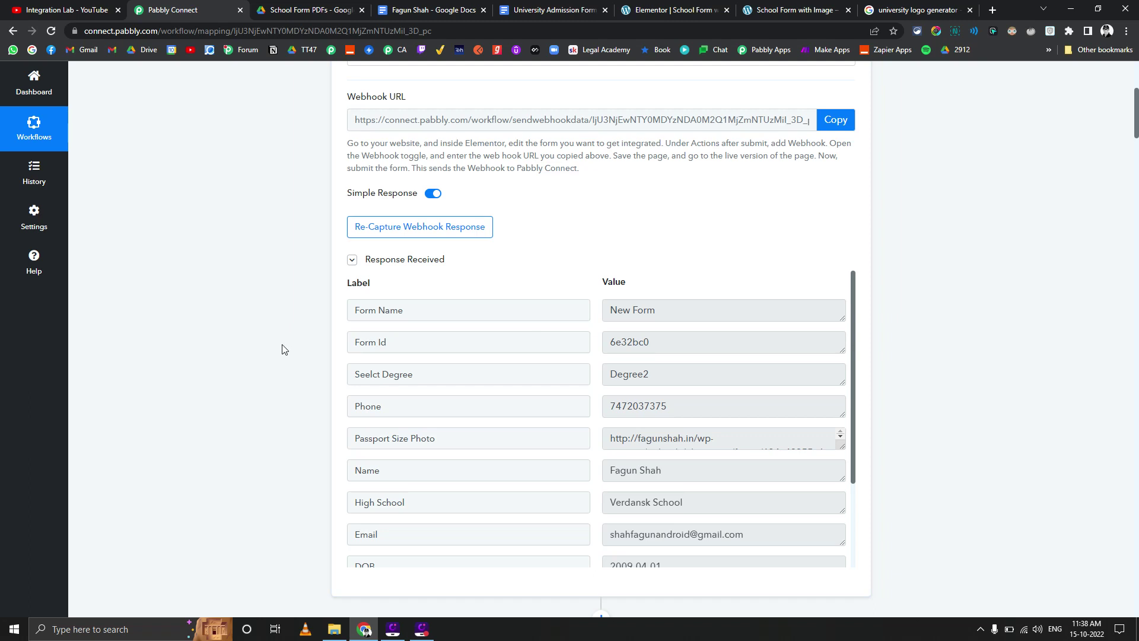
pyautogui.scroll(-1, 282, 349)
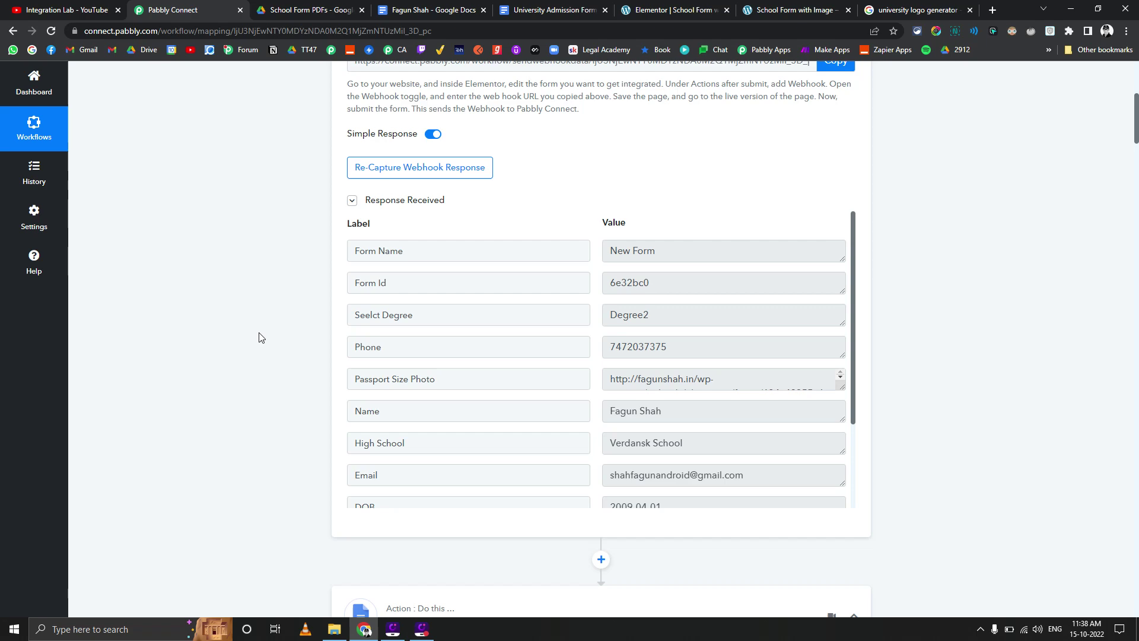
pyautogui.scroll(-7, 259, 339)
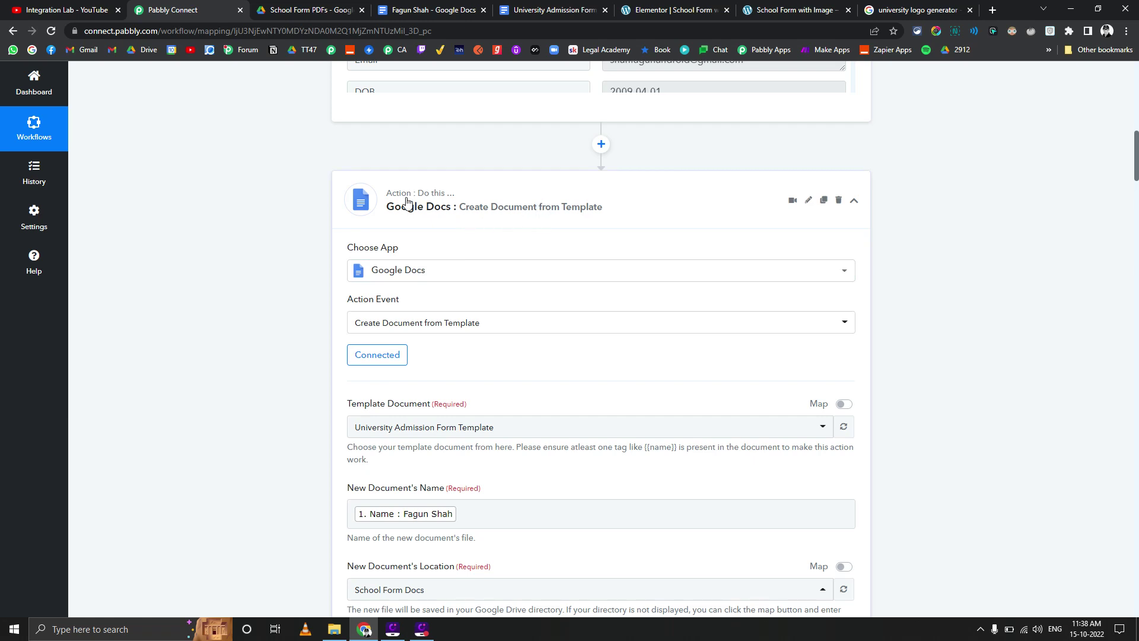
pyautogui.scroll(-4, 267, 240)
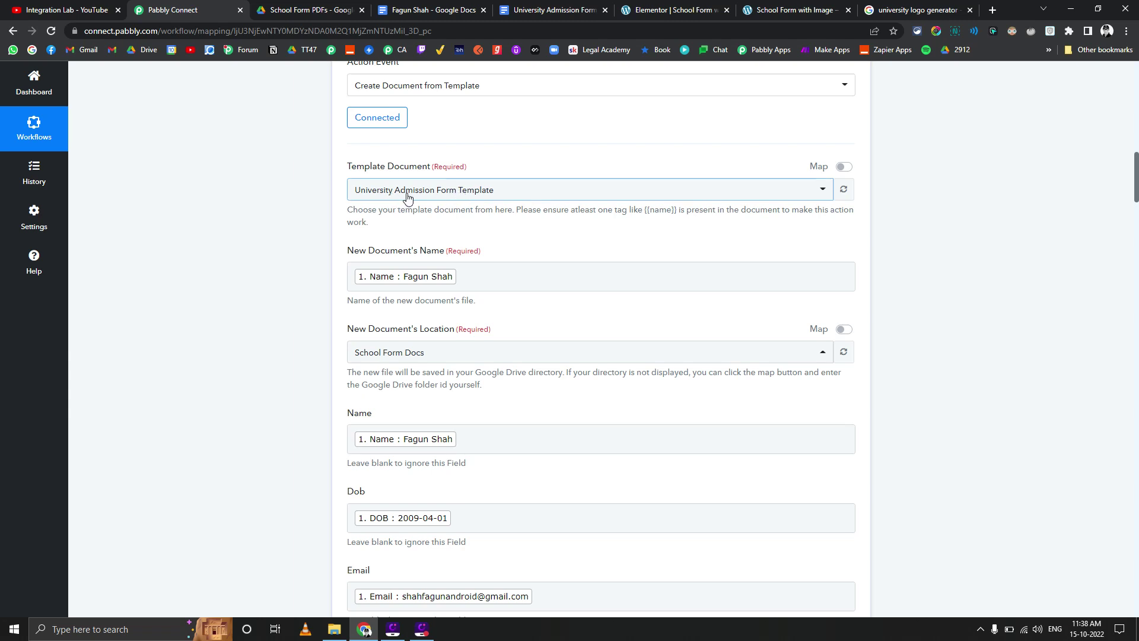
pyautogui.scroll(-2, 300, 296)
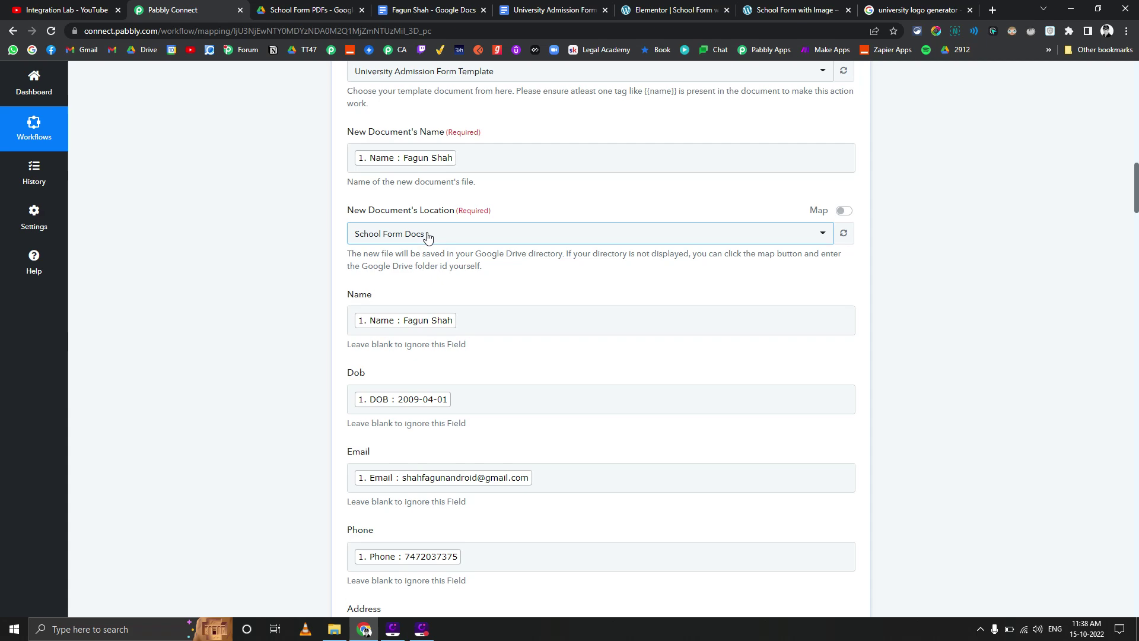
pyautogui.scroll(-1, 310, 326)
pyautogui.scroll(1, 315, 345)
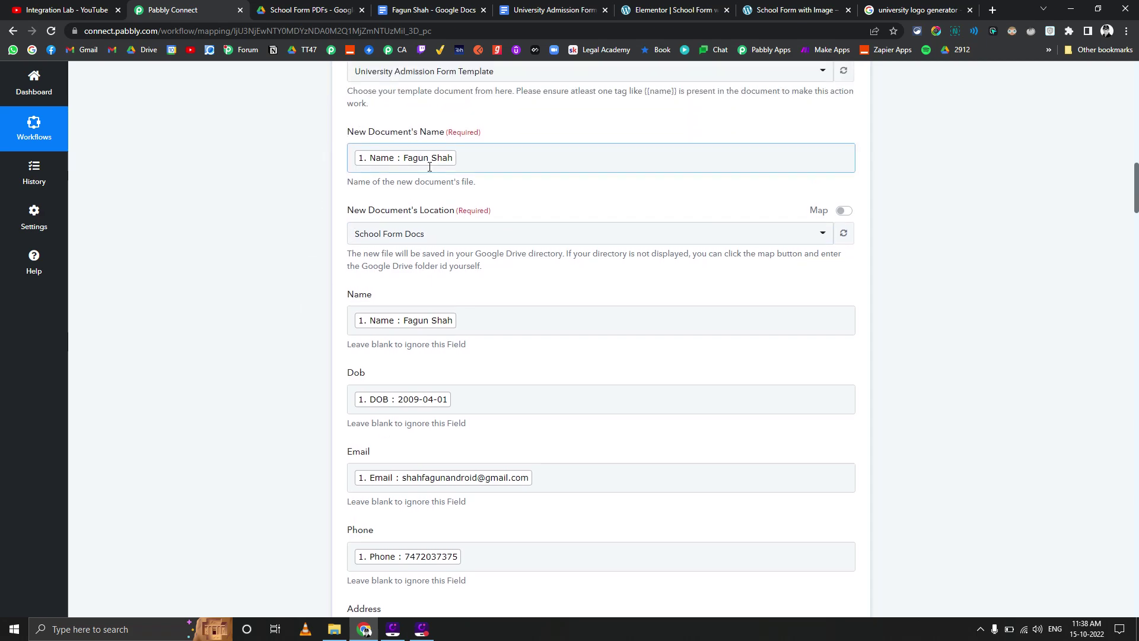
pyautogui.scroll(-3, 310, 297)
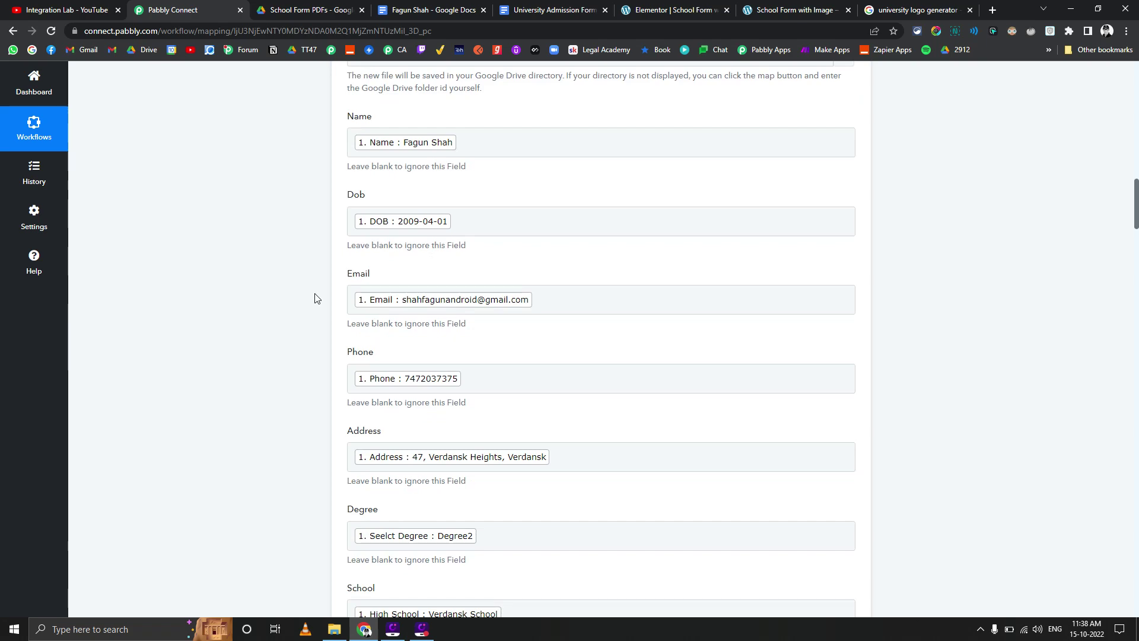
pyautogui.scroll(-7, 315, 298)
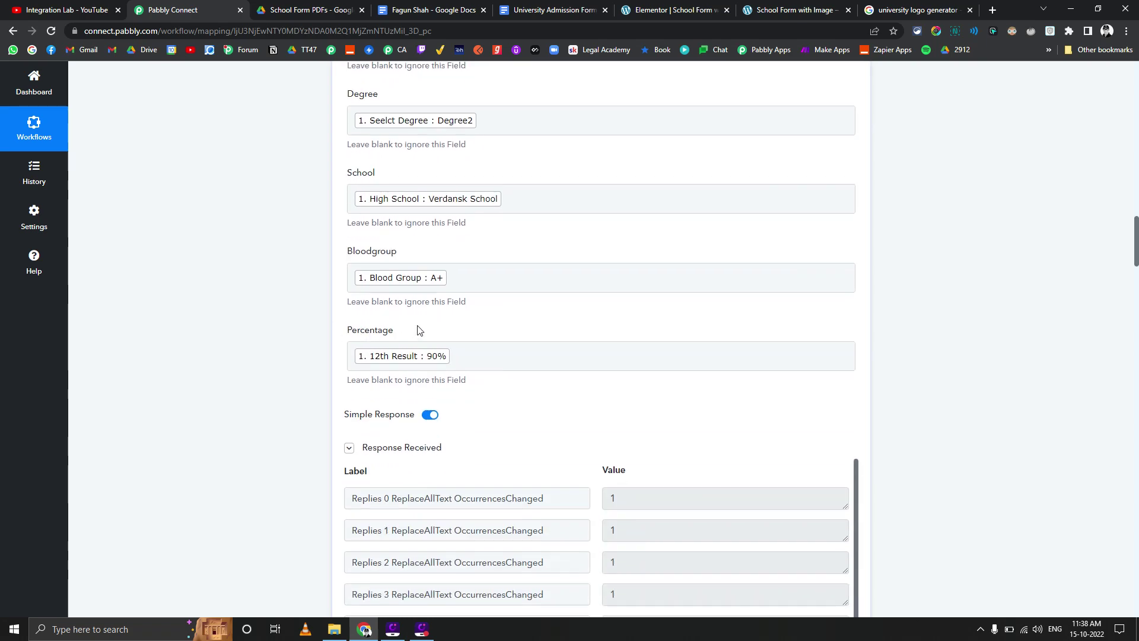
pyautogui.scroll(-1, 321, 300)
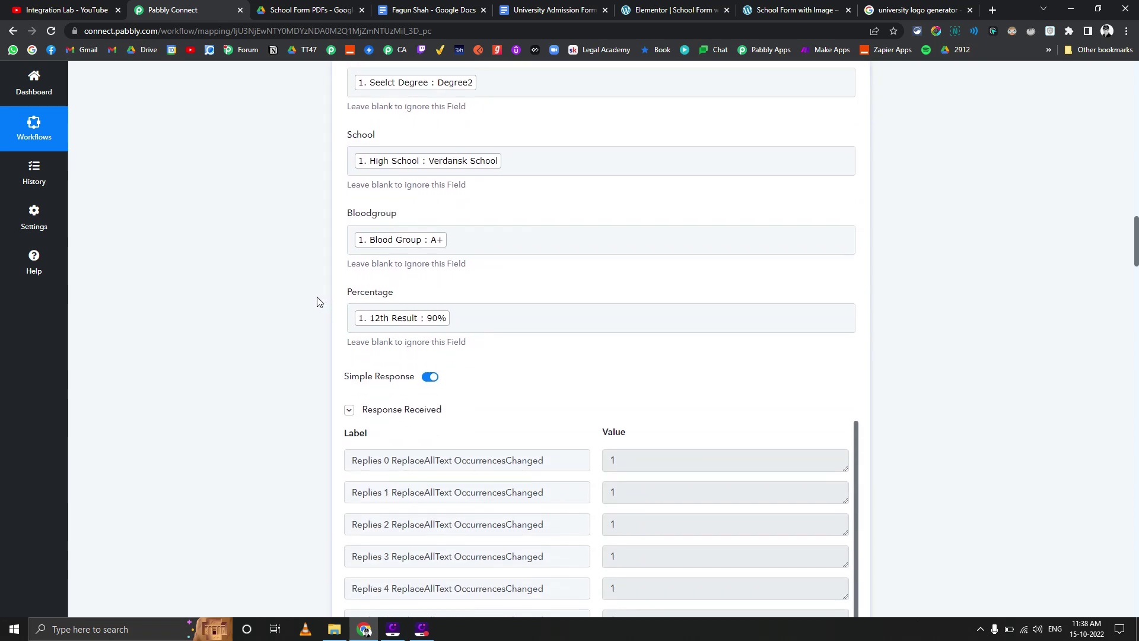
pyautogui.scroll(-2, 317, 302)
pyautogui.scroll(-5, 259, 327)
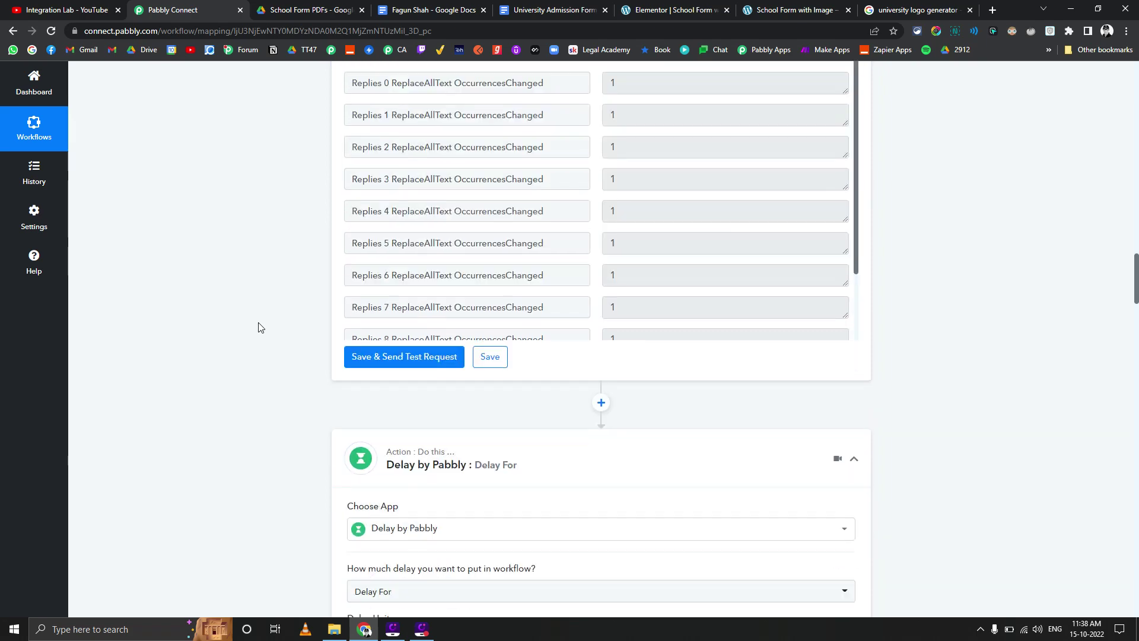
pyautogui.scroll(-4, 260, 329)
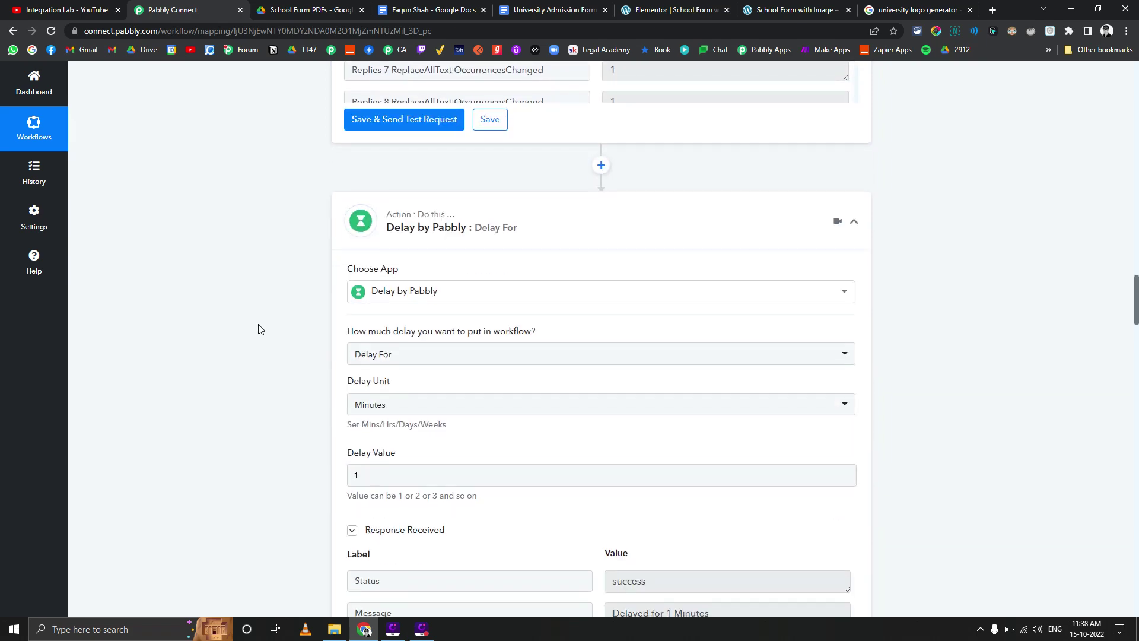
# Scroll past the Delay by Pabbly step to the Google Docs Replace Images of a Document action
pyautogui.scroll(-2, 259, 329)
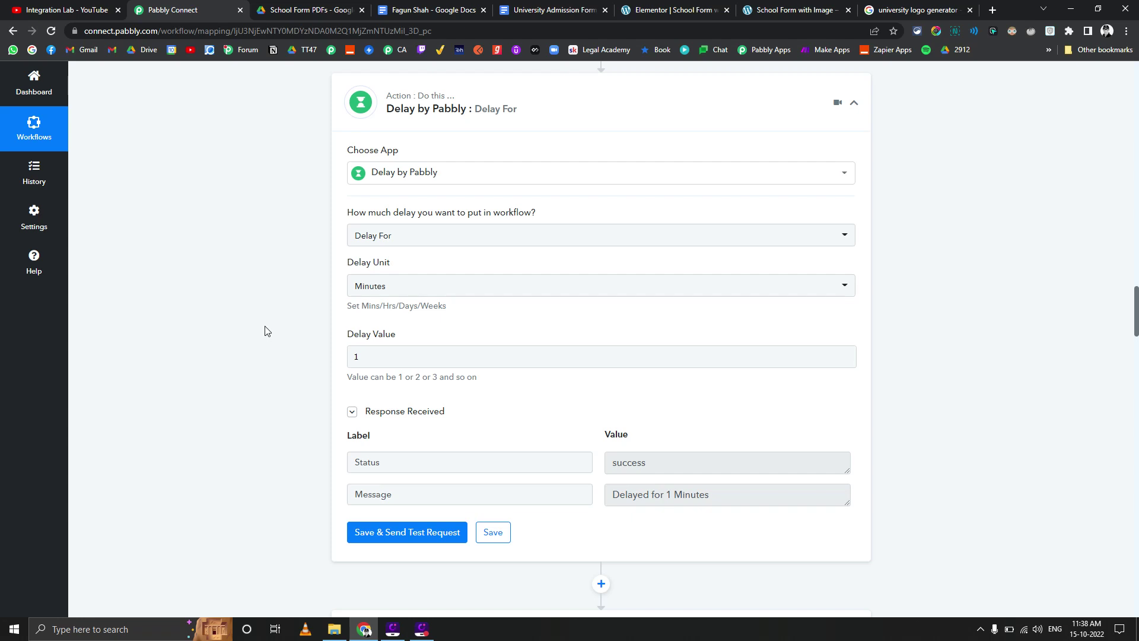
pyautogui.scroll(2, 255, 328)
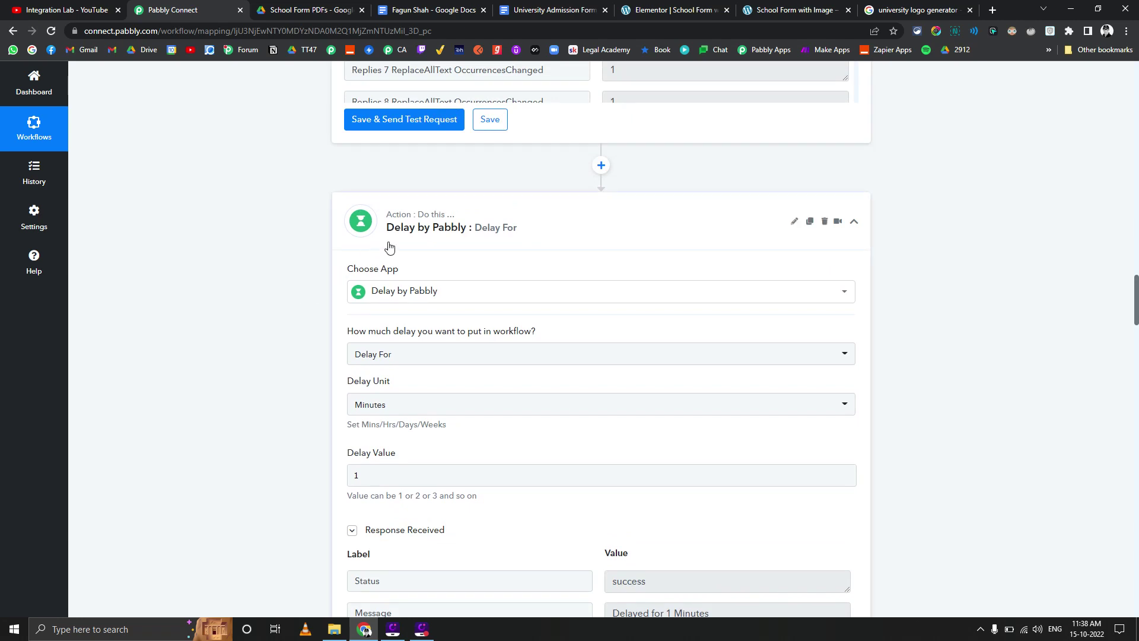
pyautogui.scroll(-6, 345, 267)
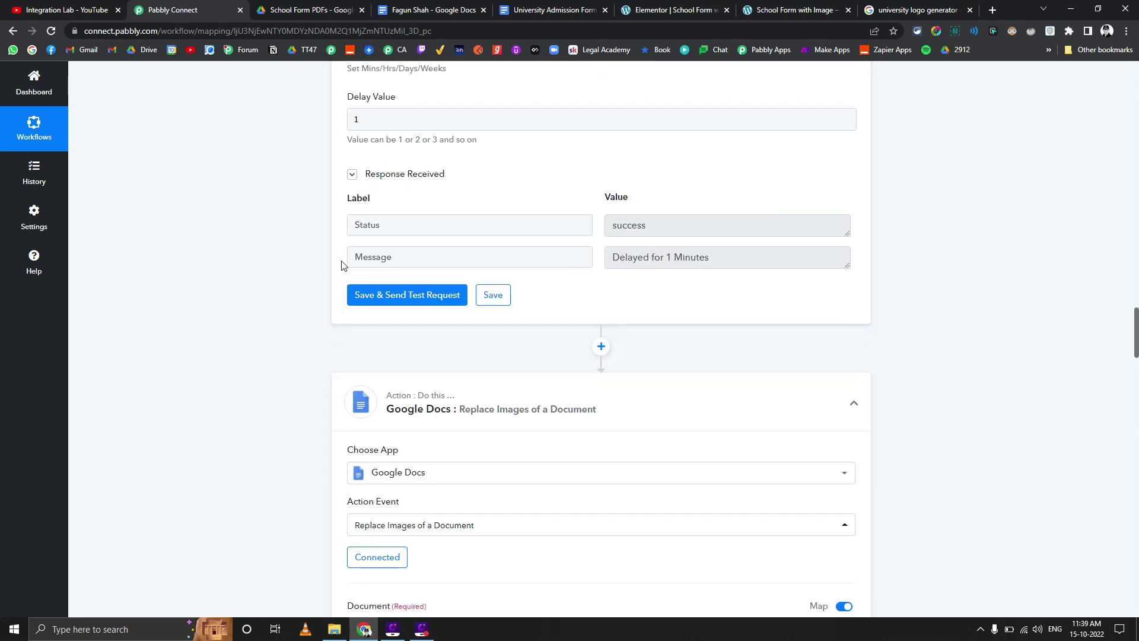
pyautogui.scroll(-3, 341, 265)
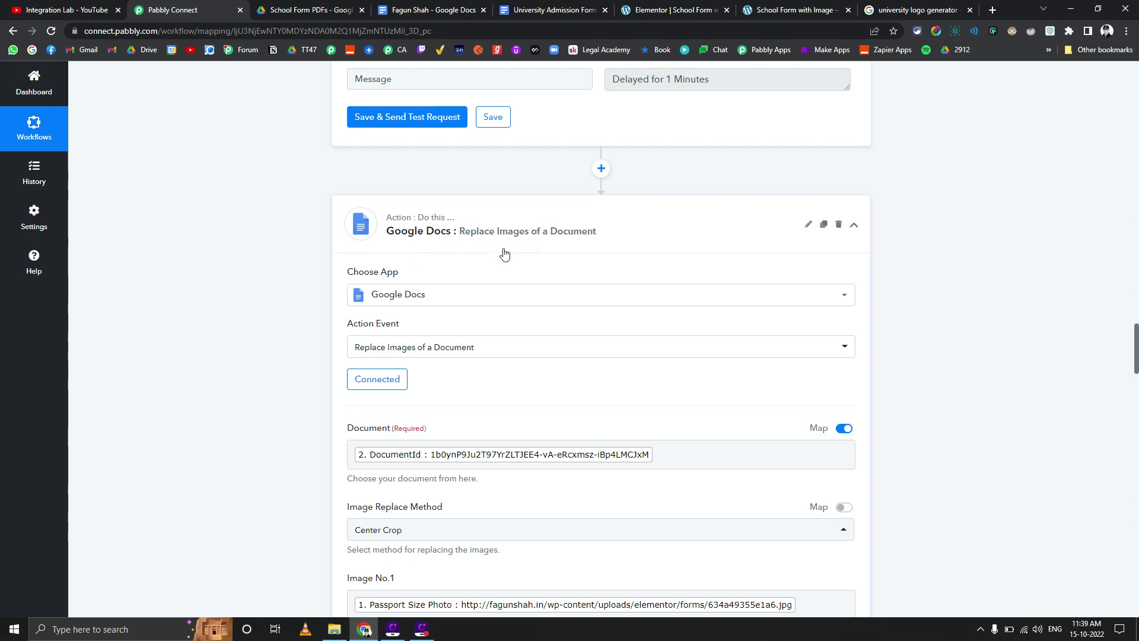
pyautogui.scroll(15, 347, 270)
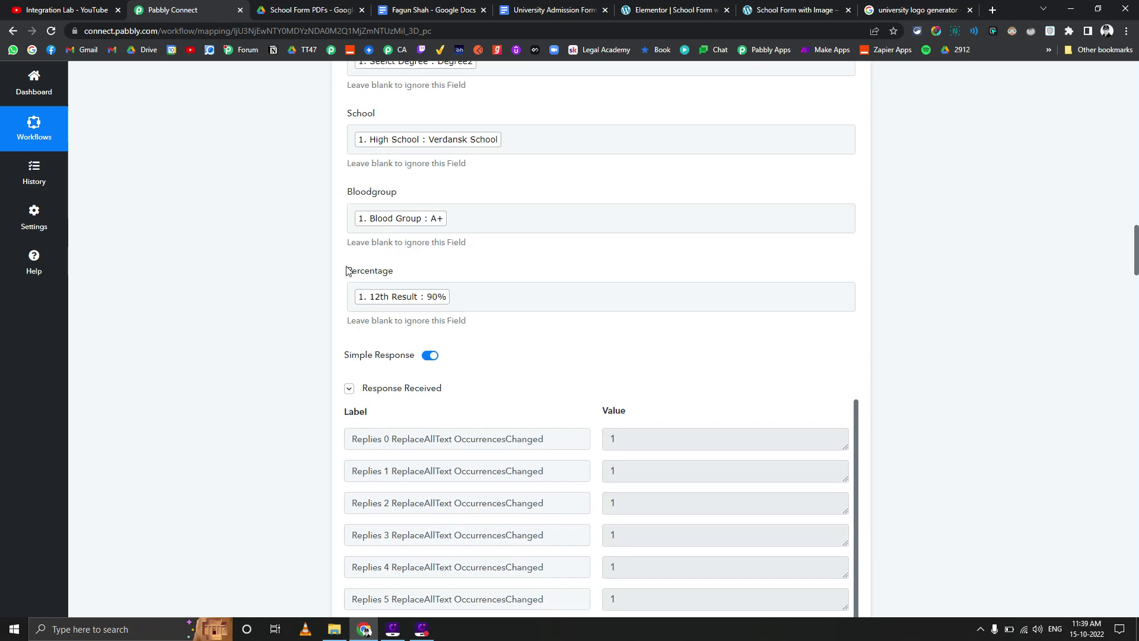
pyautogui.scroll(3, 347, 264)
pyautogui.scroll(-6, 344, 270)
pyautogui.scroll(-3, 635, 445)
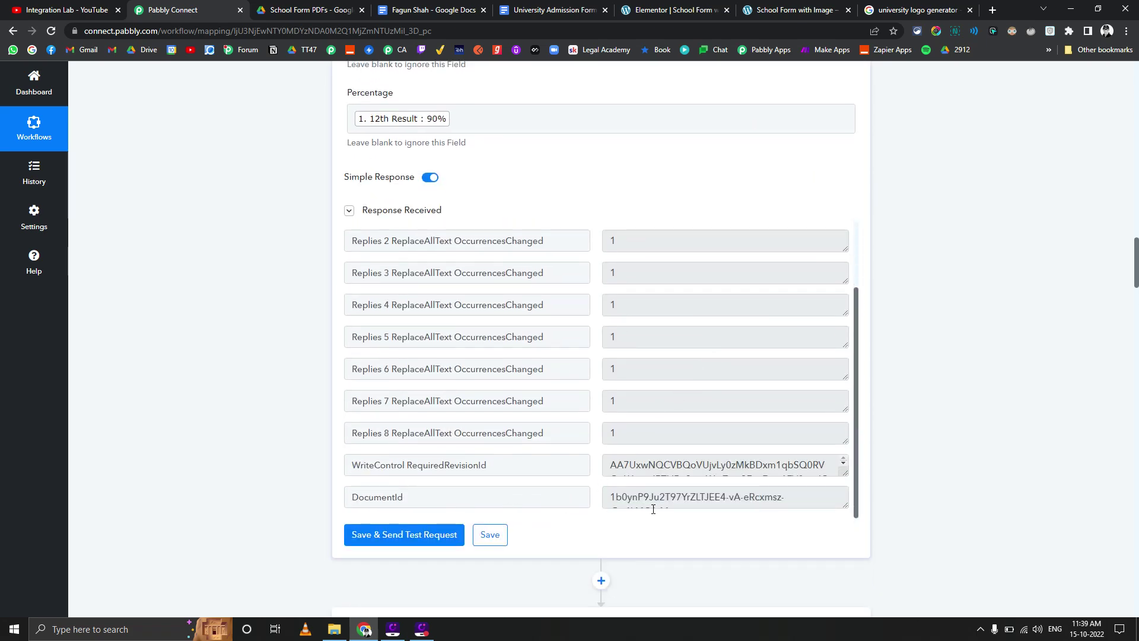
pyautogui.scroll(-5, 300, 389)
pyautogui.scroll(-10, 300, 390)
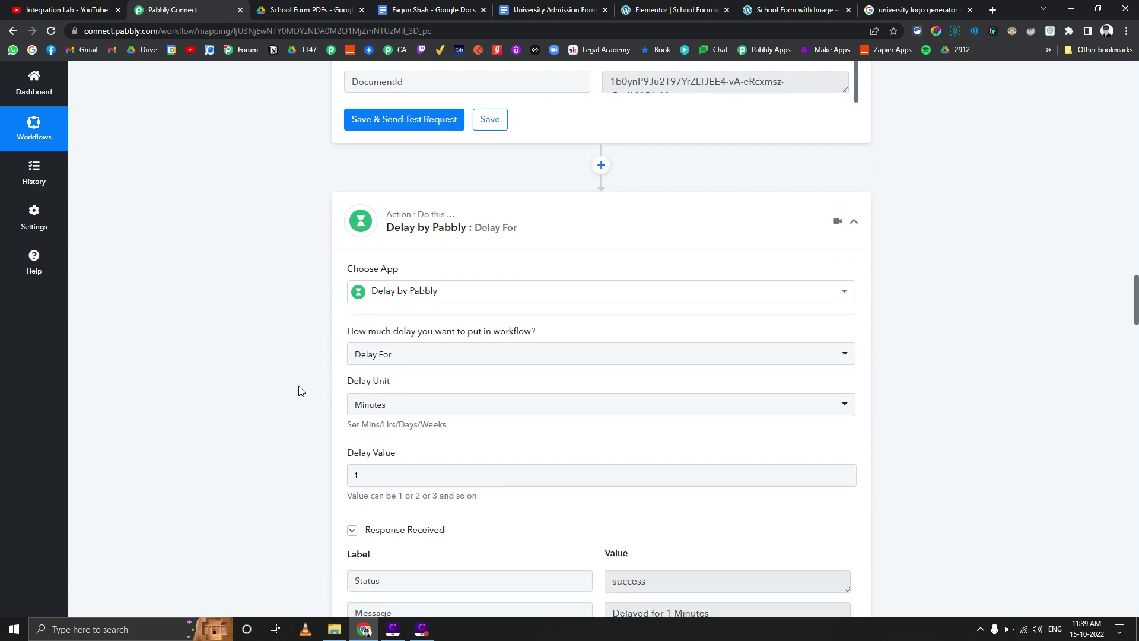
pyautogui.scroll(-2, 306, 419)
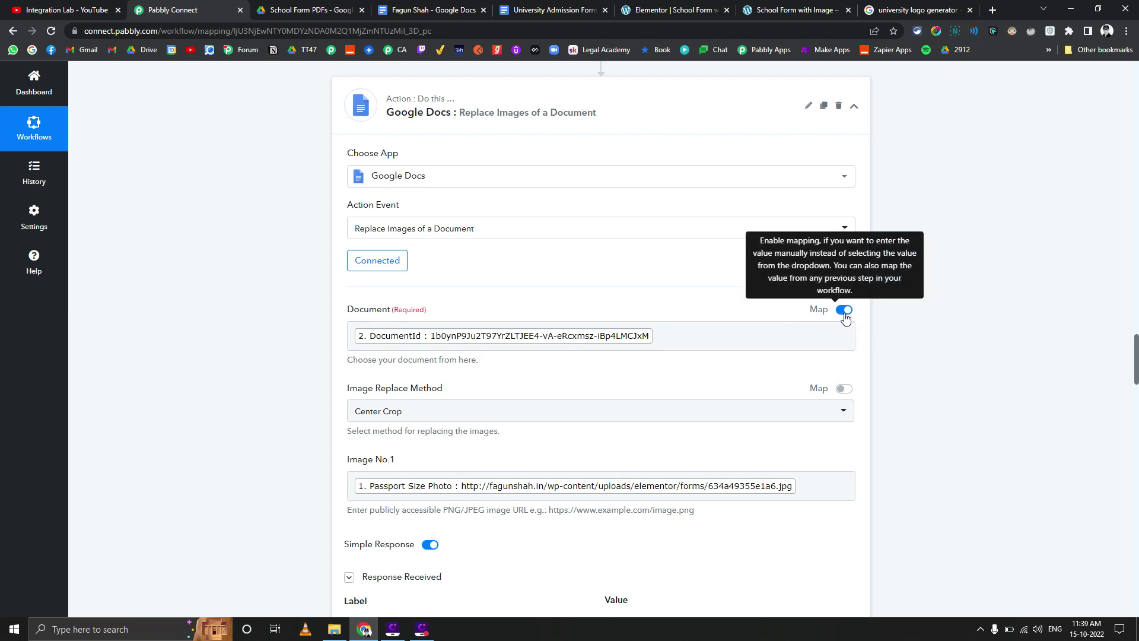
# Inspect the mapped document ID and passport photo URL in the Replace Images fields
pyautogui.click(668, 337)
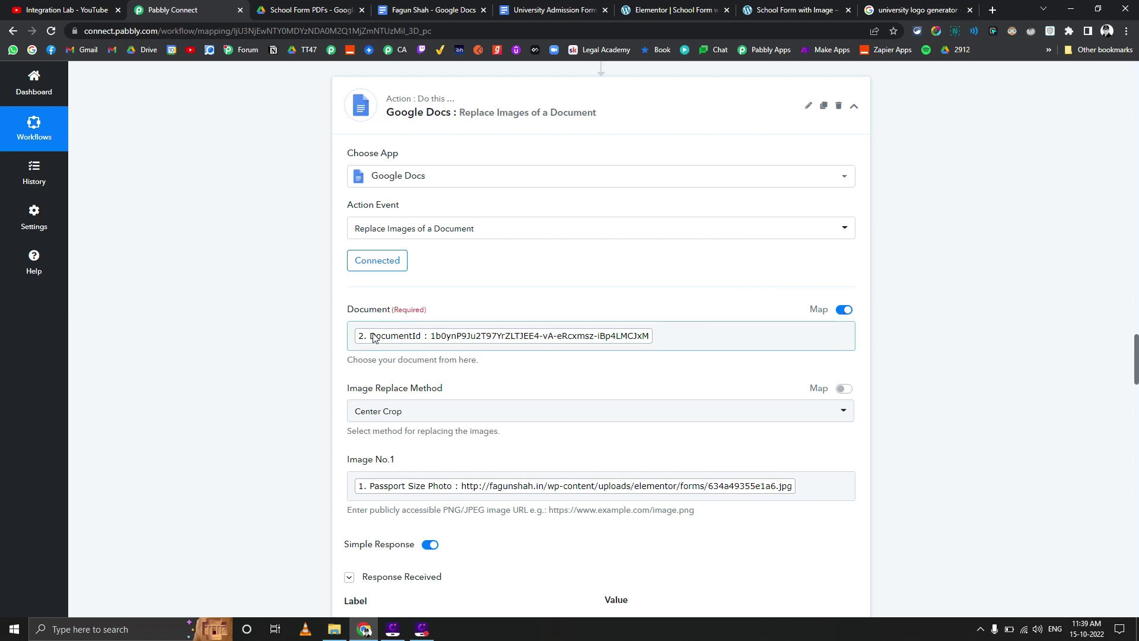
pyautogui.scroll(-1, 364, 340)
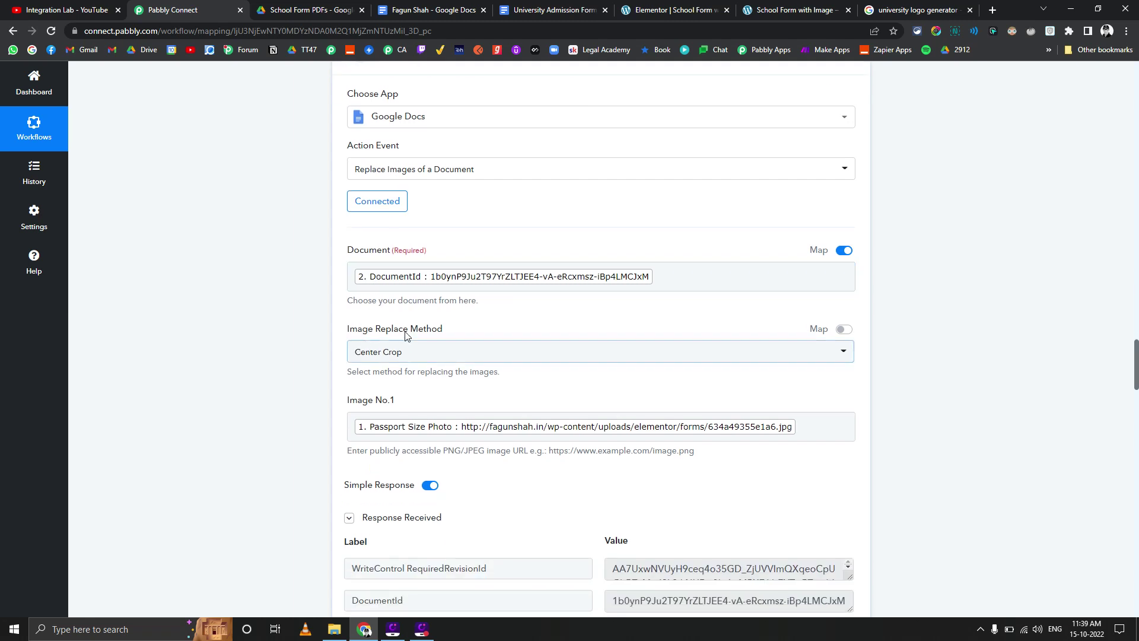
pyautogui.scroll(-2, 381, 343)
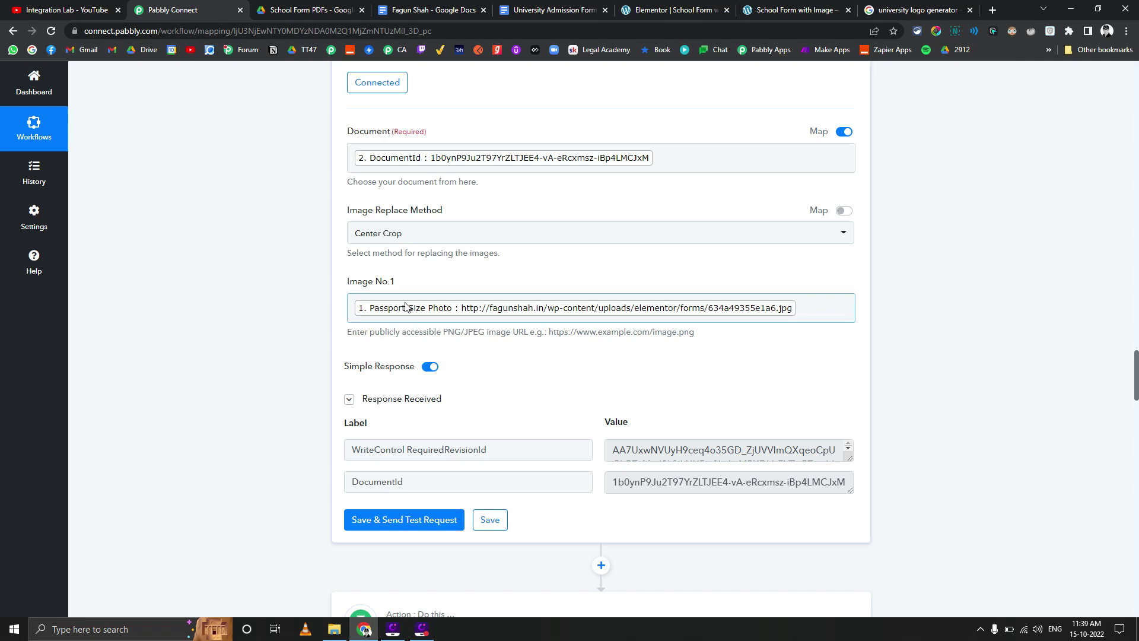
pyautogui.click(429, 302)
pyautogui.click(379, 286)
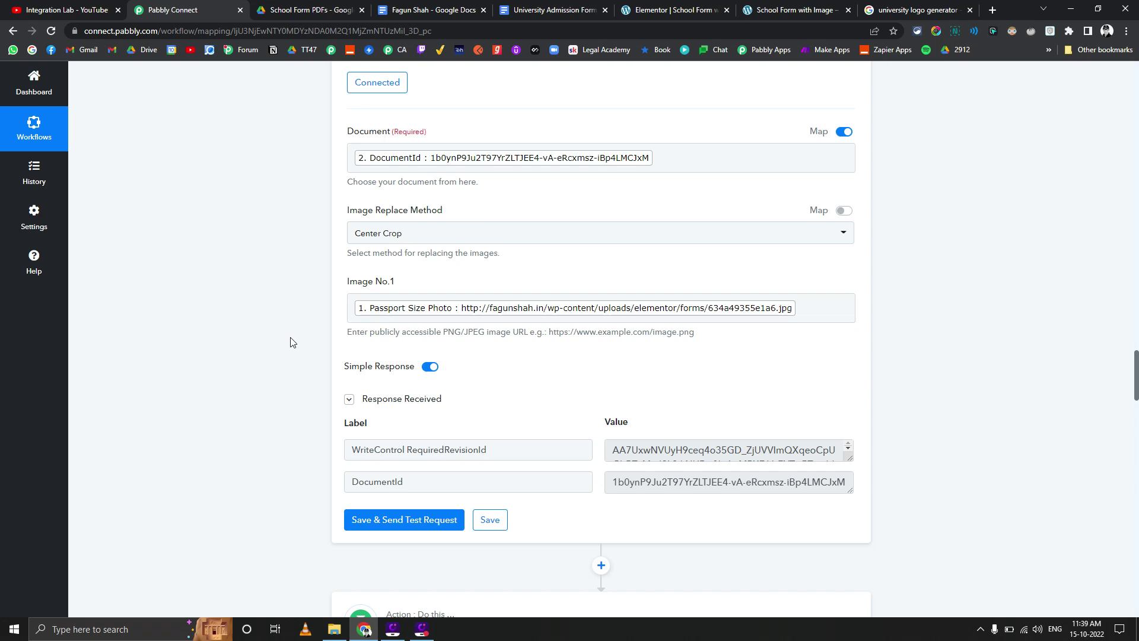
# Check the photo-filled Google Doc and Drive PDFs, then scroll the workflow to the 1-minute Delay step
pyautogui.scroll(-2, 287, 338)
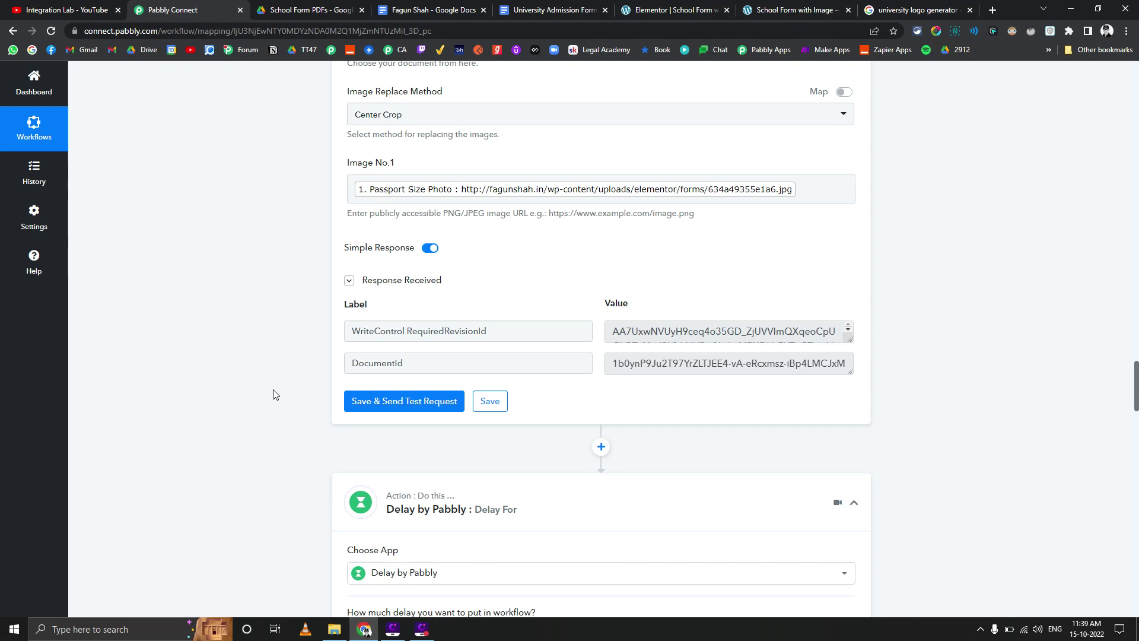
pyautogui.click(432, 10)
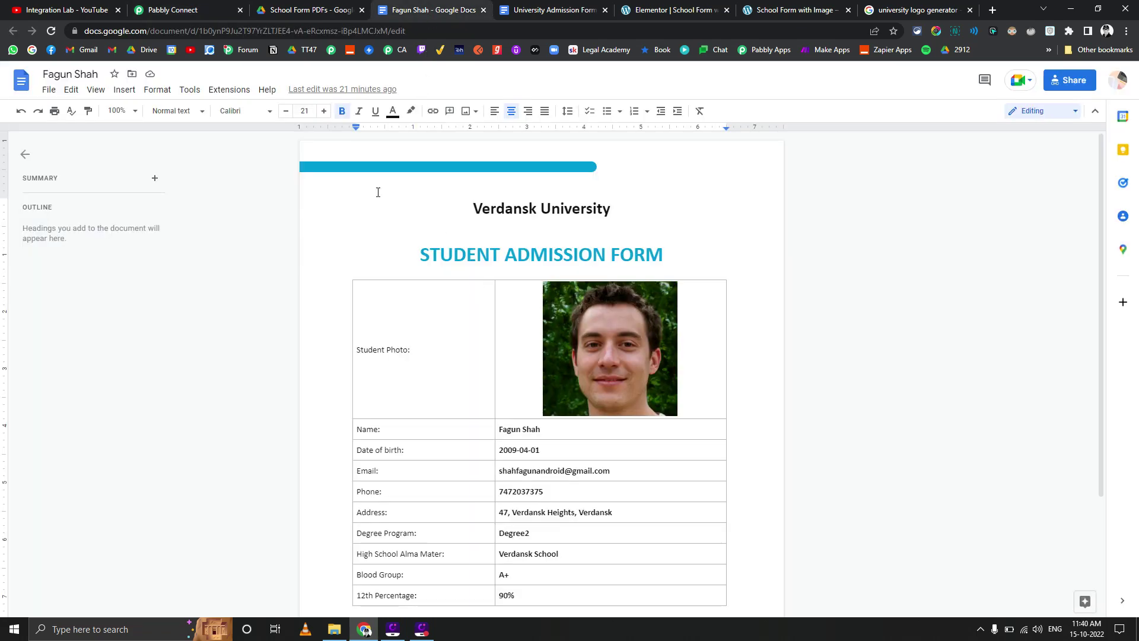
pyautogui.click(285, 10)
pyautogui.click(172, 10)
pyautogui.scroll(-10, 297, 358)
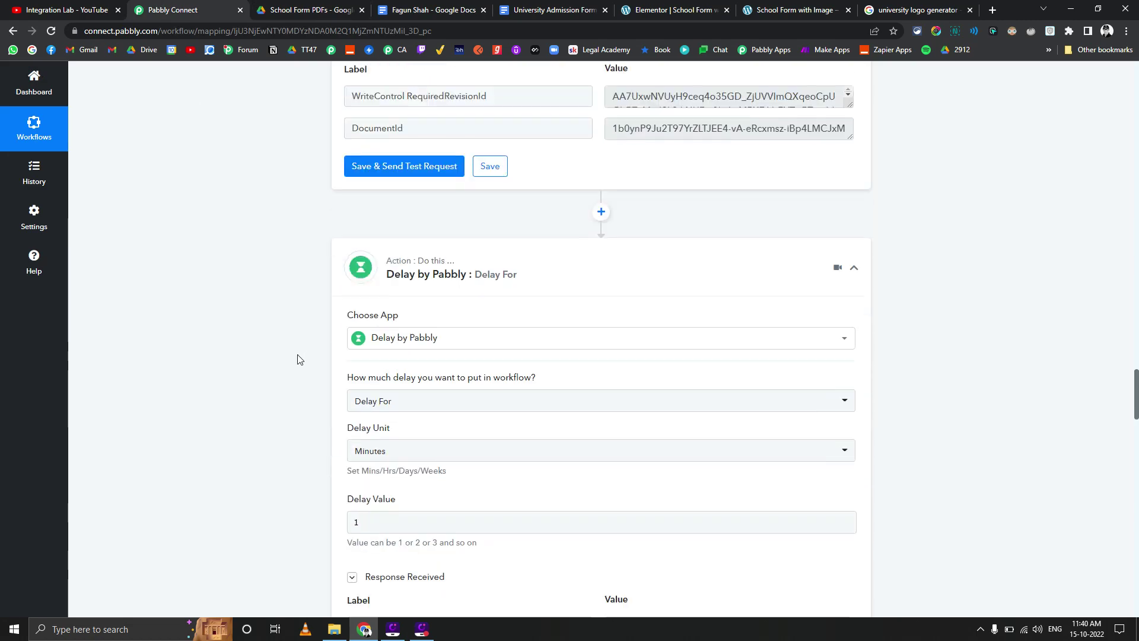
pyautogui.scroll(5, 350, 403)
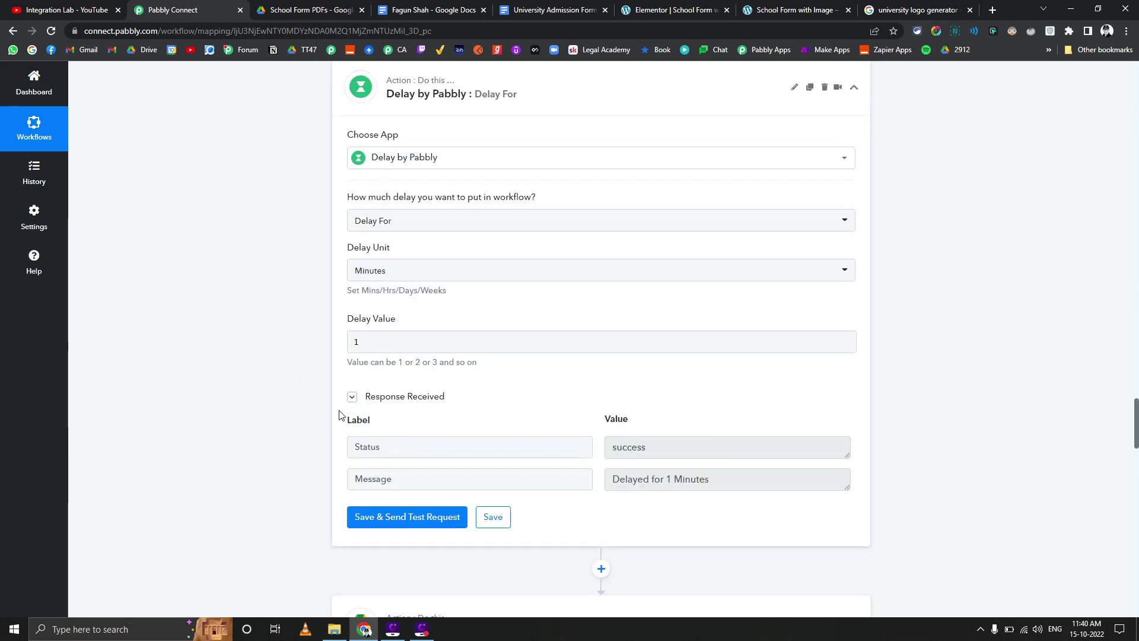
# Highlight the 'Res2 ExportLinks Application/pdf' URL in the Share a File response, then reach Upload a File
pyautogui.scroll(-2, 298, 423)
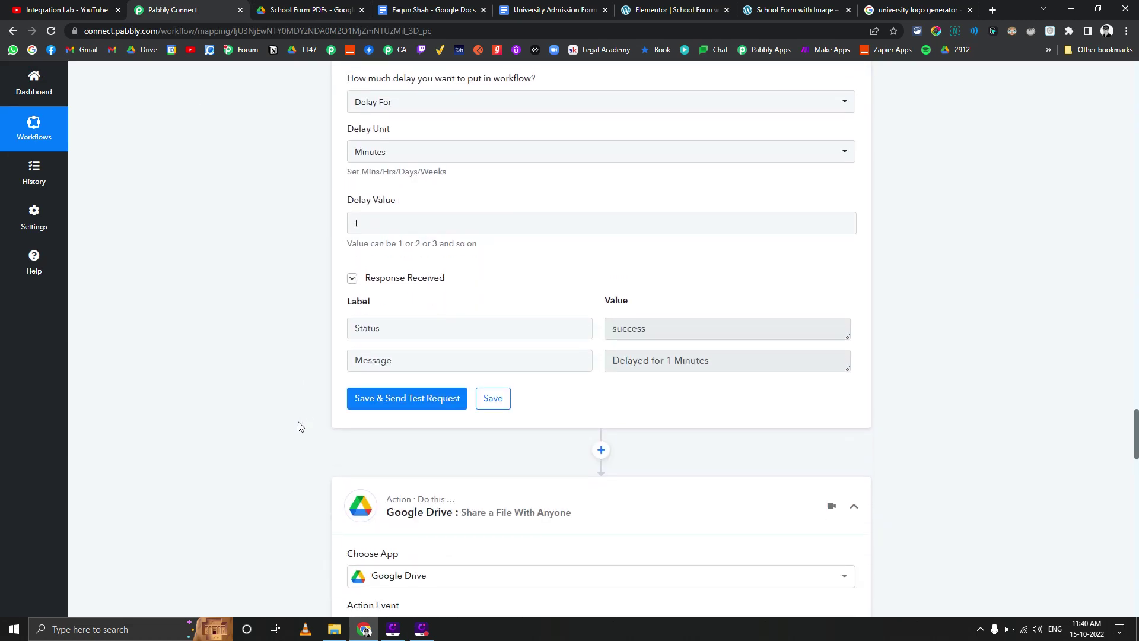
pyautogui.scroll(-4, 299, 426)
pyautogui.scroll(-3, 299, 426)
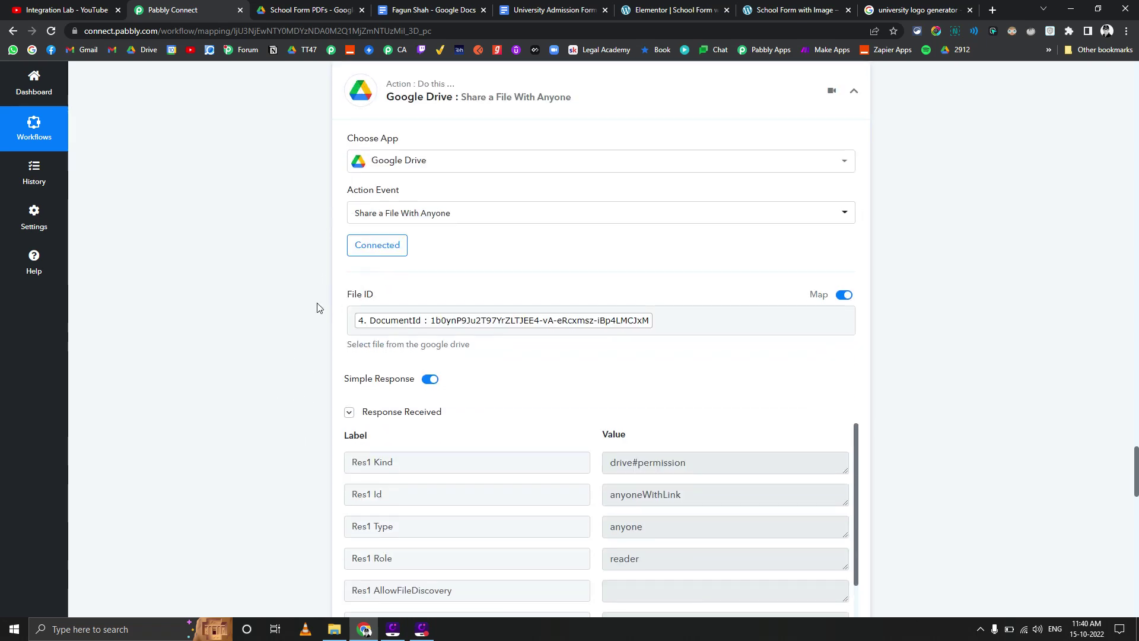
pyautogui.scroll(-4, 581, 346)
pyautogui.scroll(-4, 620, 344)
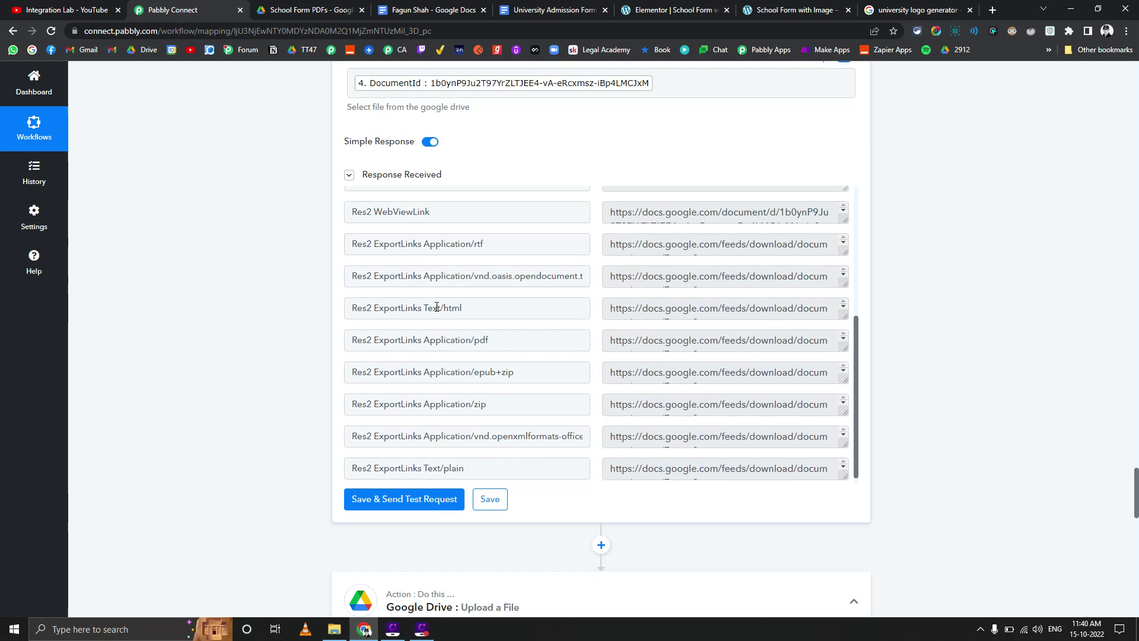
pyautogui.tripleClick(499, 336)
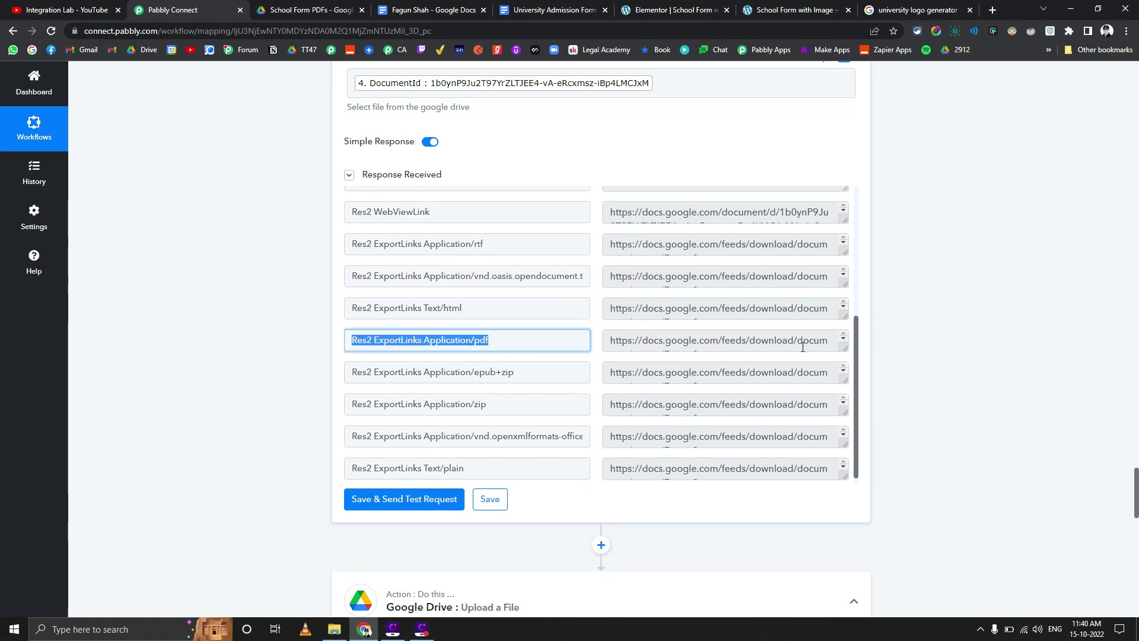
pyautogui.moveTo(850, 348); pyautogui.dragTo(632, 400)
pyautogui.scroll(-15, 212, 388)
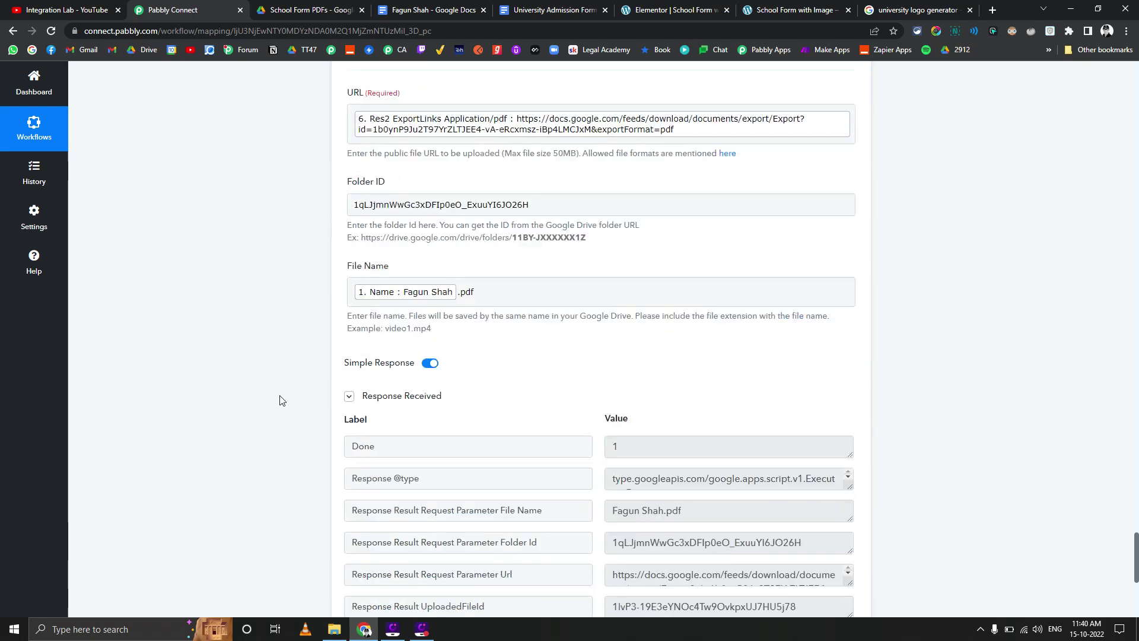
pyautogui.scroll(10, 279, 399)
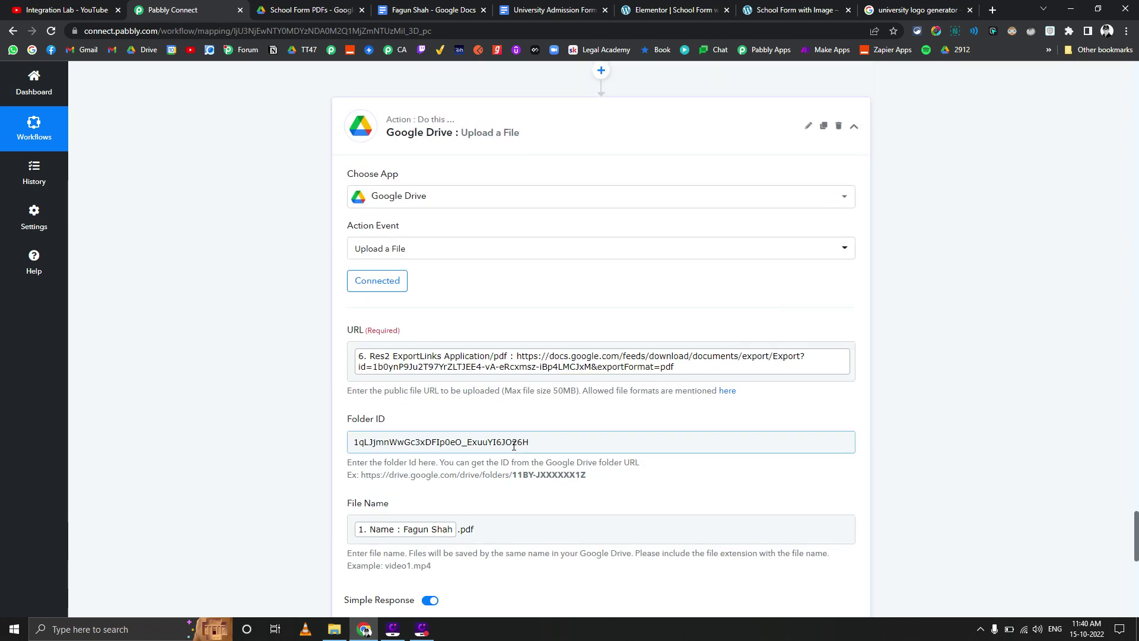
# Close the generated PDF preview and return to the School Form with Image folder
pyautogui.click(295, 8)
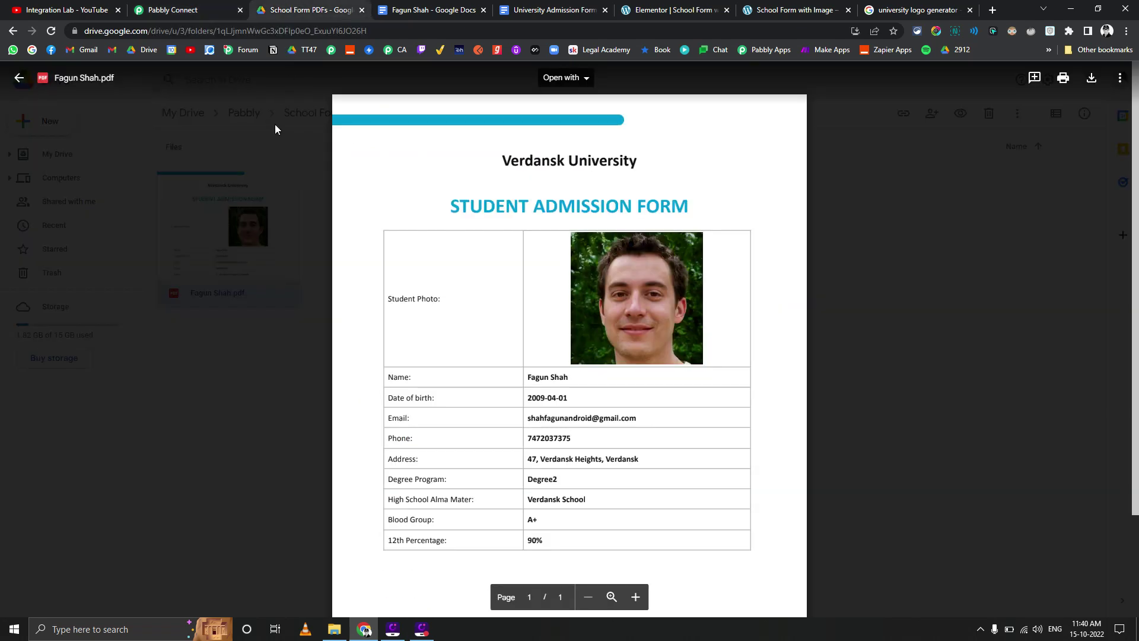
pyautogui.click(249, 119)
pyautogui.click(328, 114)
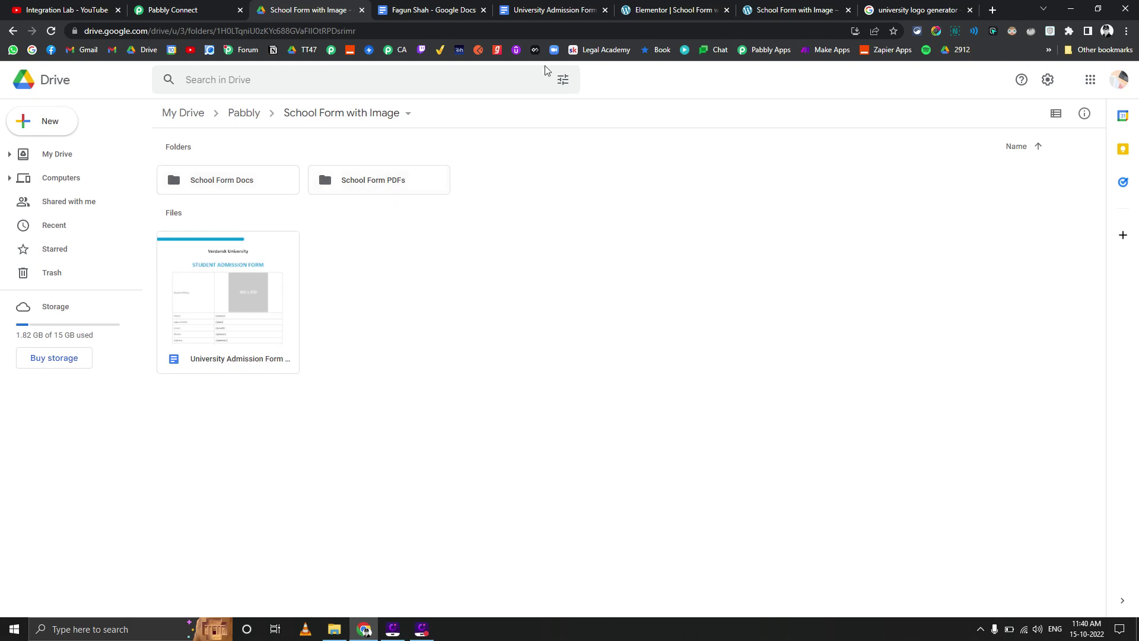
# On the admission form preview, enter the student's name and e-mail address
pyautogui.click(782, 6)
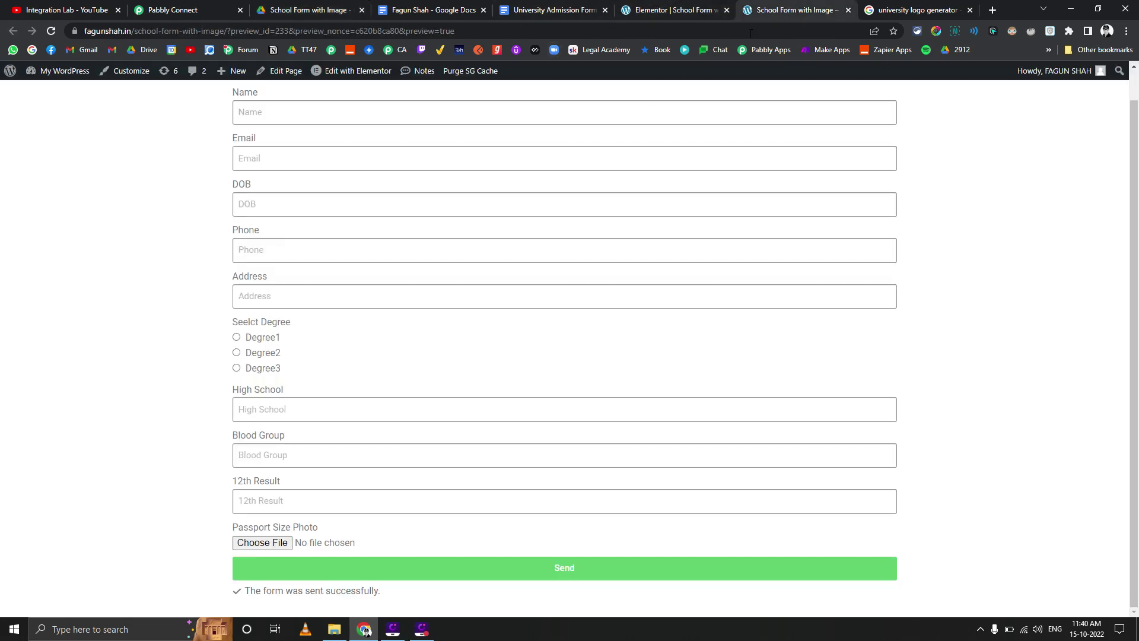
pyautogui.scroll(1, 368, 180)
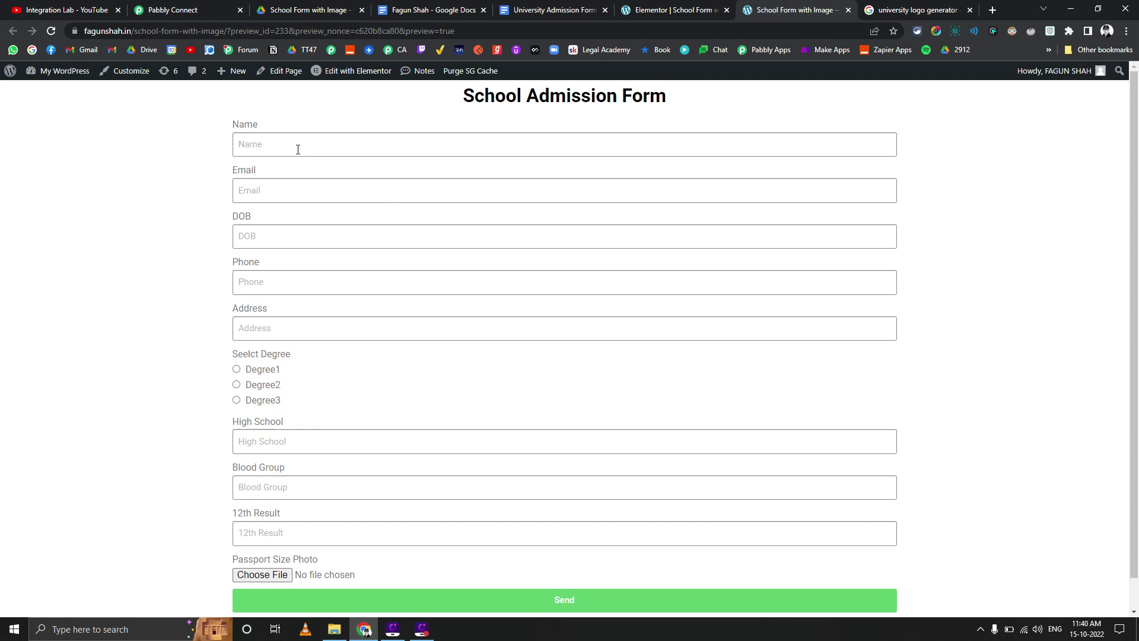
pyautogui.click(298, 150)
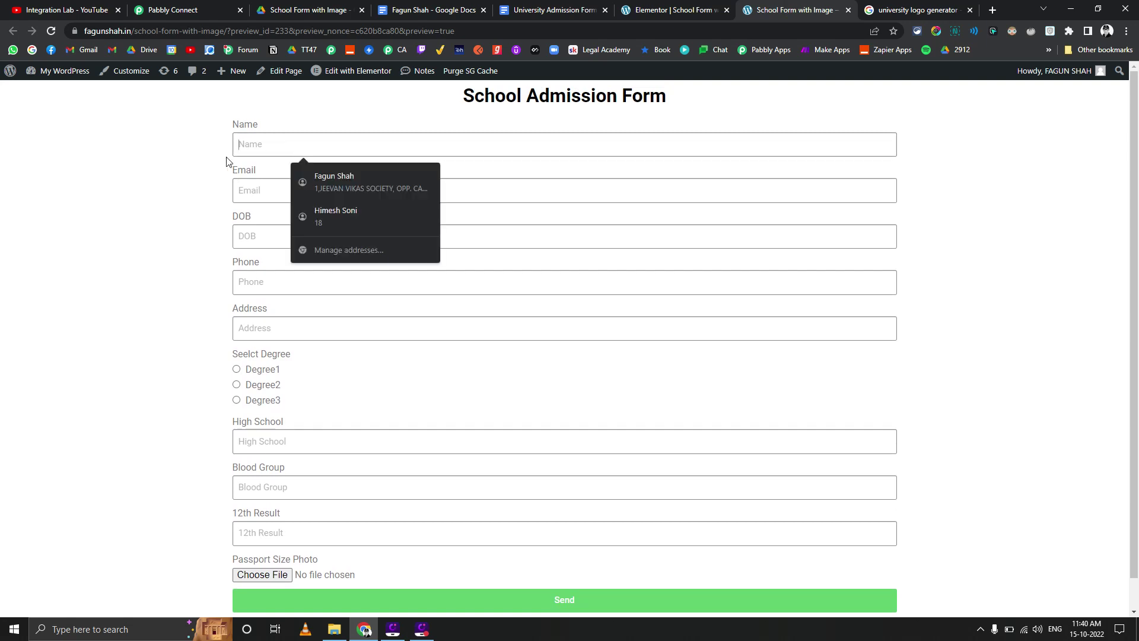
pyautogui.write('yASH')
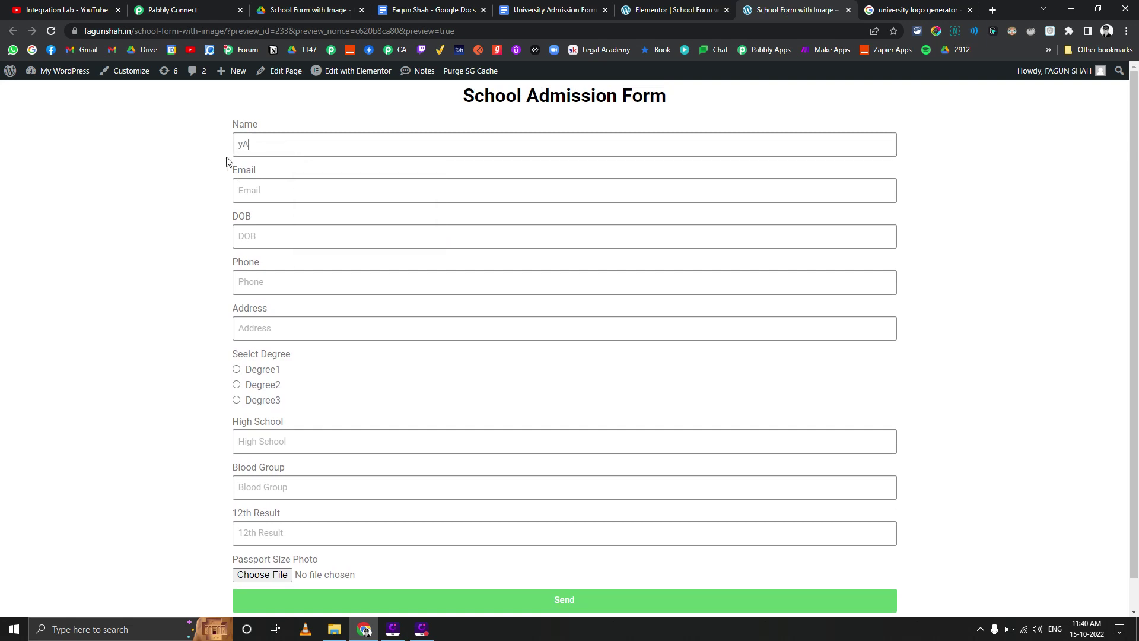
pyautogui.press('BackSpace')
pyautogui.press('BackSpace')
pyautogui.press('BackSpace')
pyautogui.write('Y')
pyautogui.press('Tab')
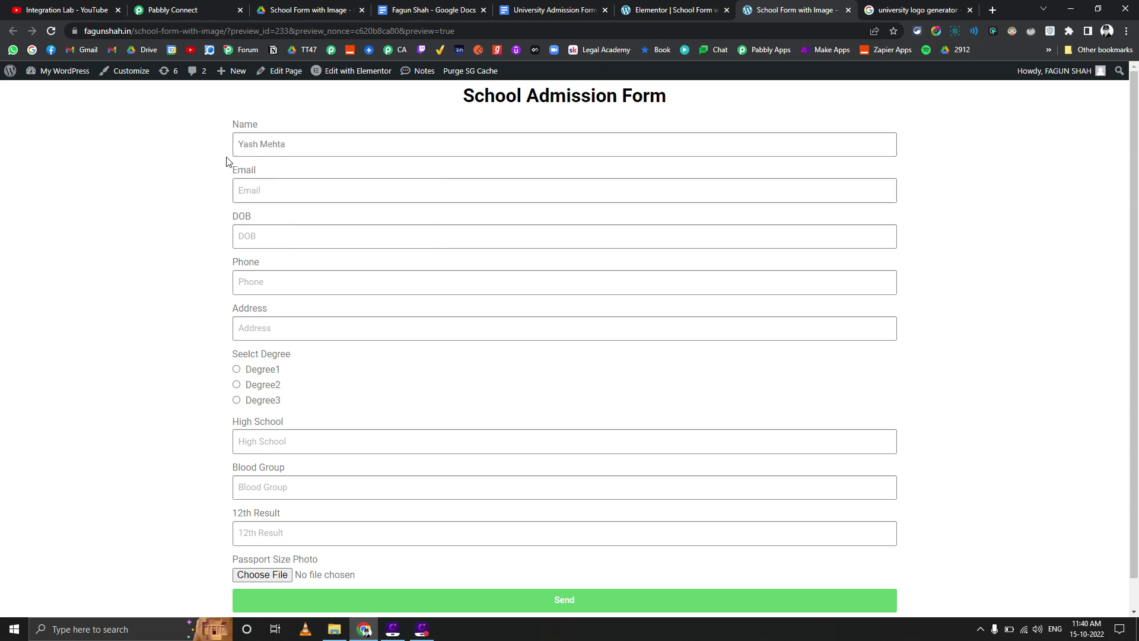
pyautogui.press('Tab')
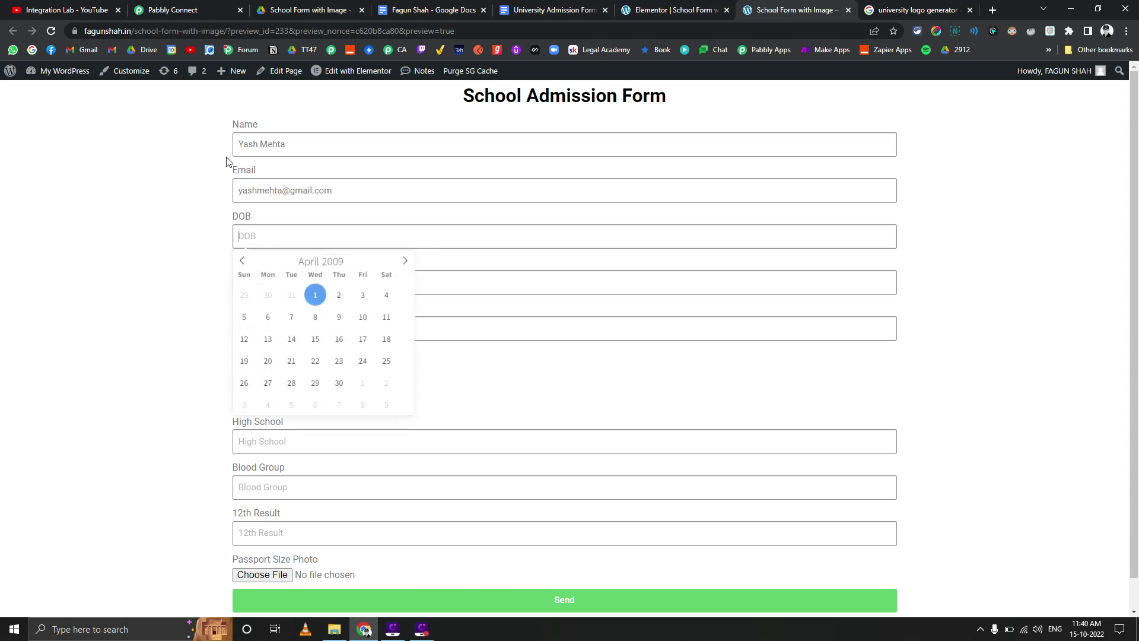
# Set the birth date to 2009-04-06, autofill phone and address, and choose Degree2
pyautogui.click(310, 295)
pyautogui.click(319, 245)
pyautogui.click(266, 323)
pyautogui.click(257, 291)
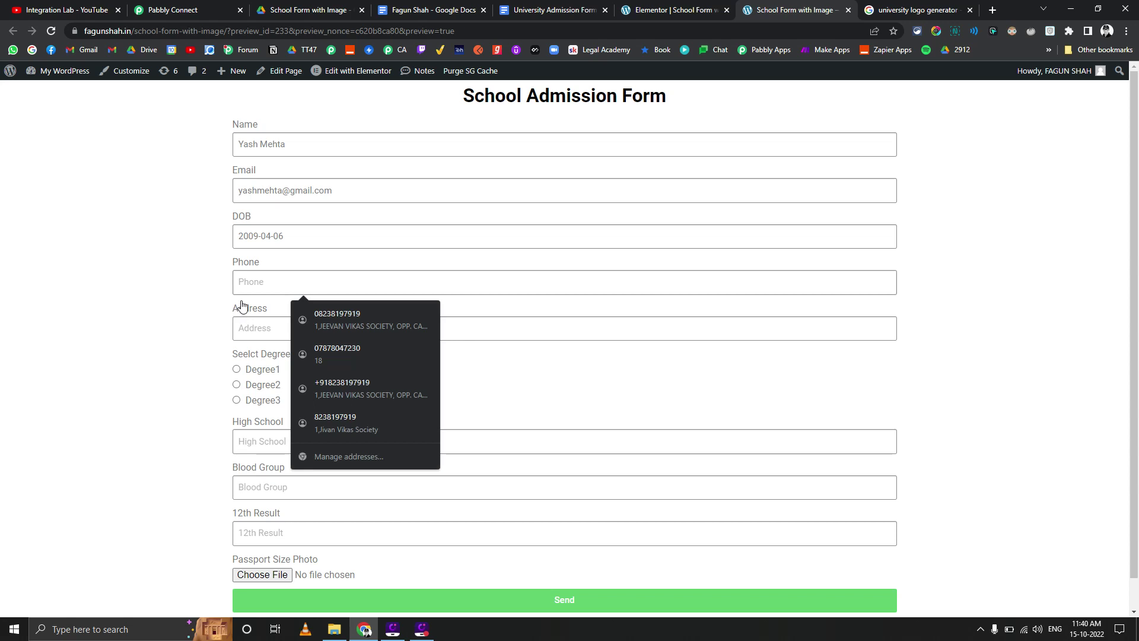
pyautogui.click(326, 362)
pyautogui.press('Return')
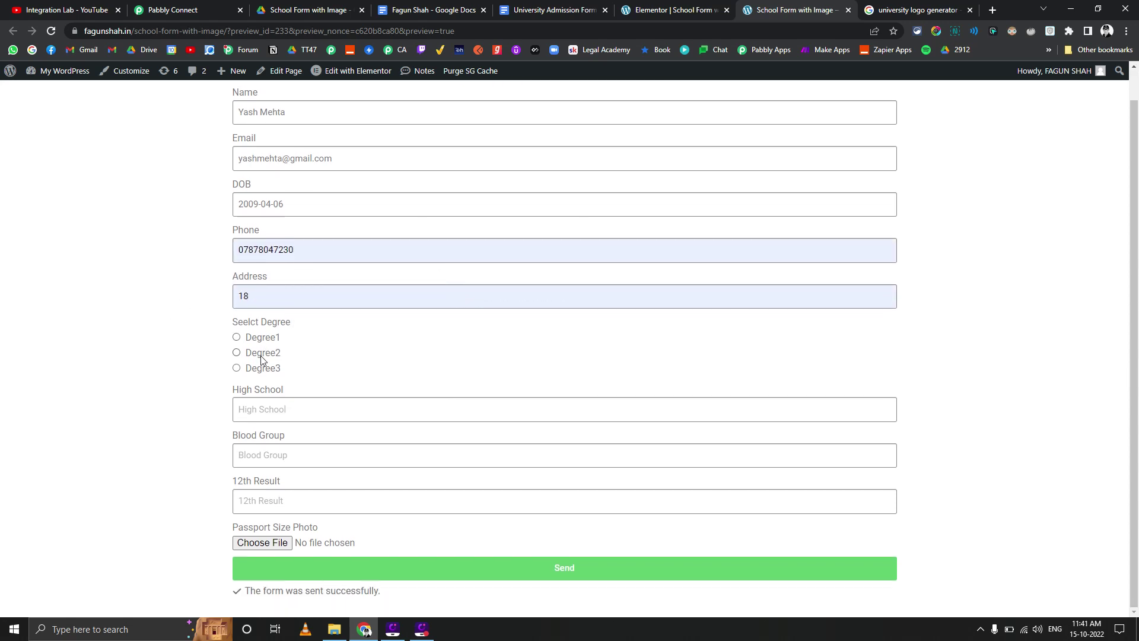
pyautogui.click(263, 354)
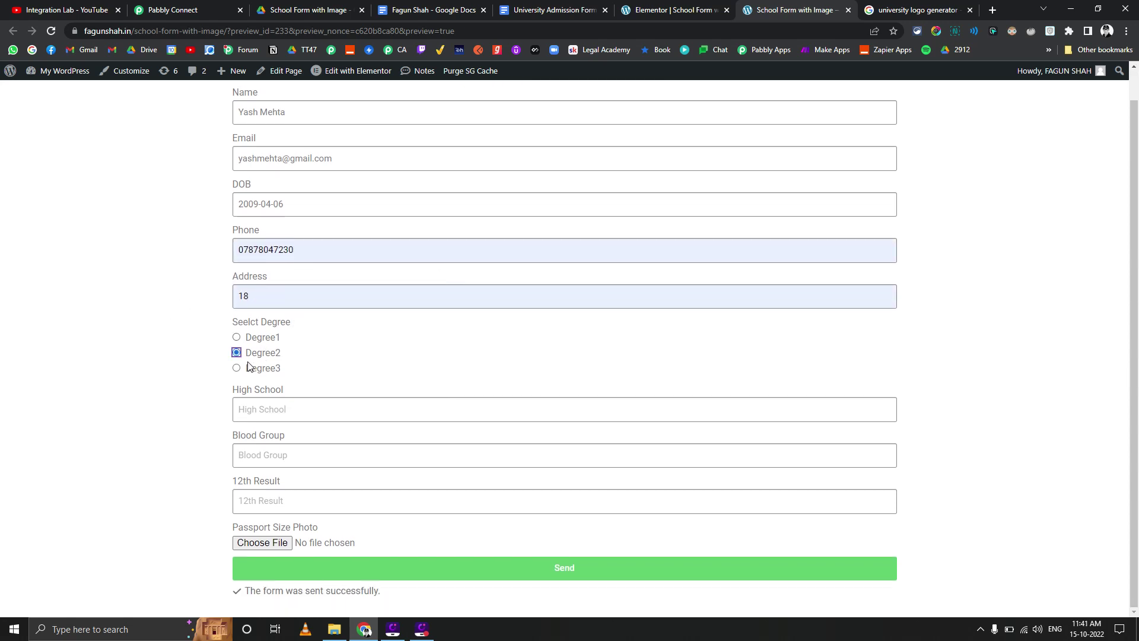
# Complete the Address field by appending the locality to the street address
pyautogui.click(299, 297)
pyautogui.click(293, 313)
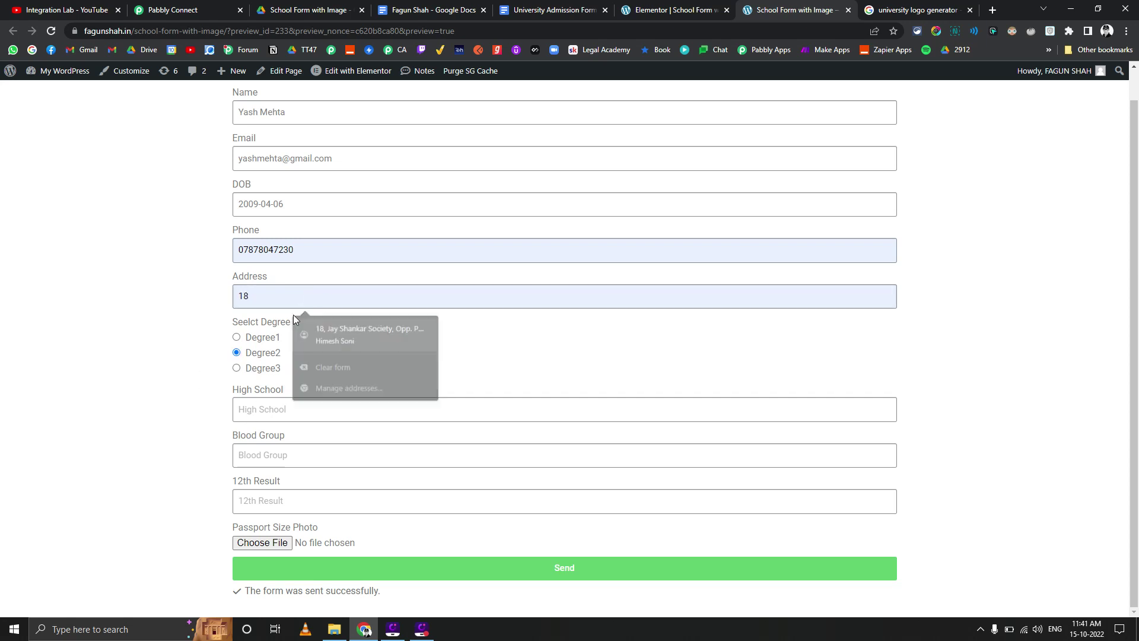
pyautogui.click(287, 305)
pyautogui.press('Escape')
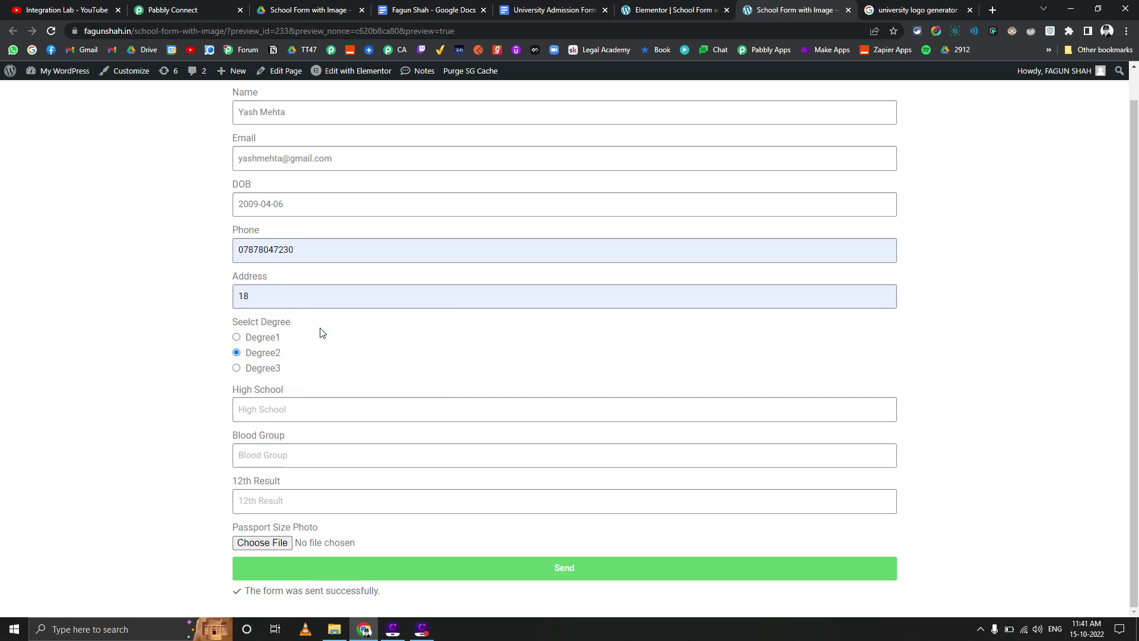
pyautogui.write(',')
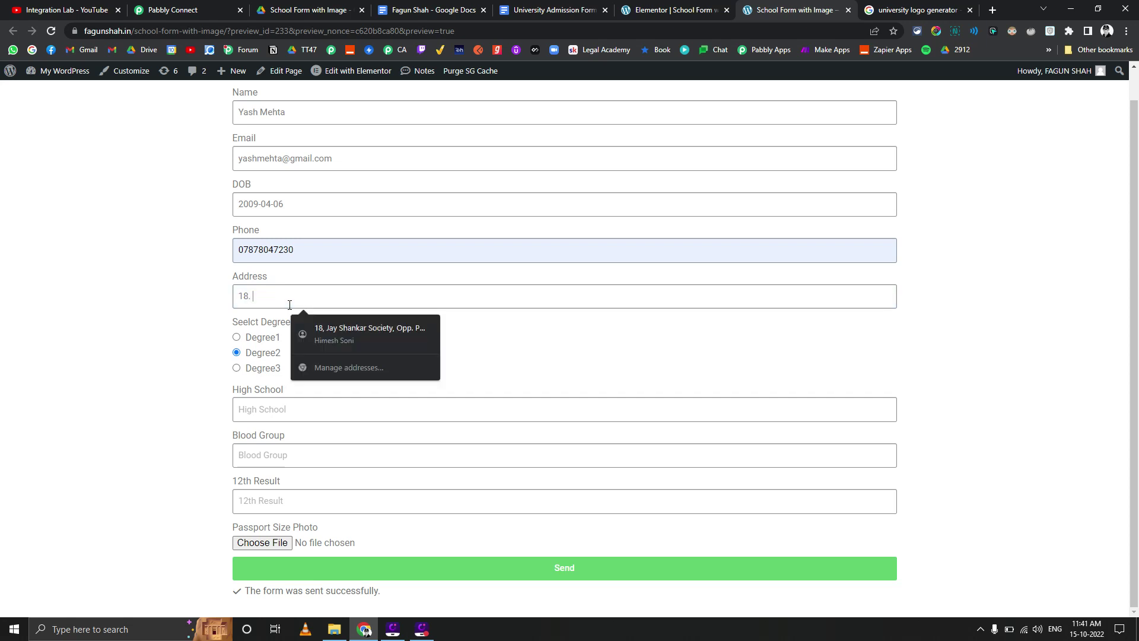
pyautogui.write(' Verd')
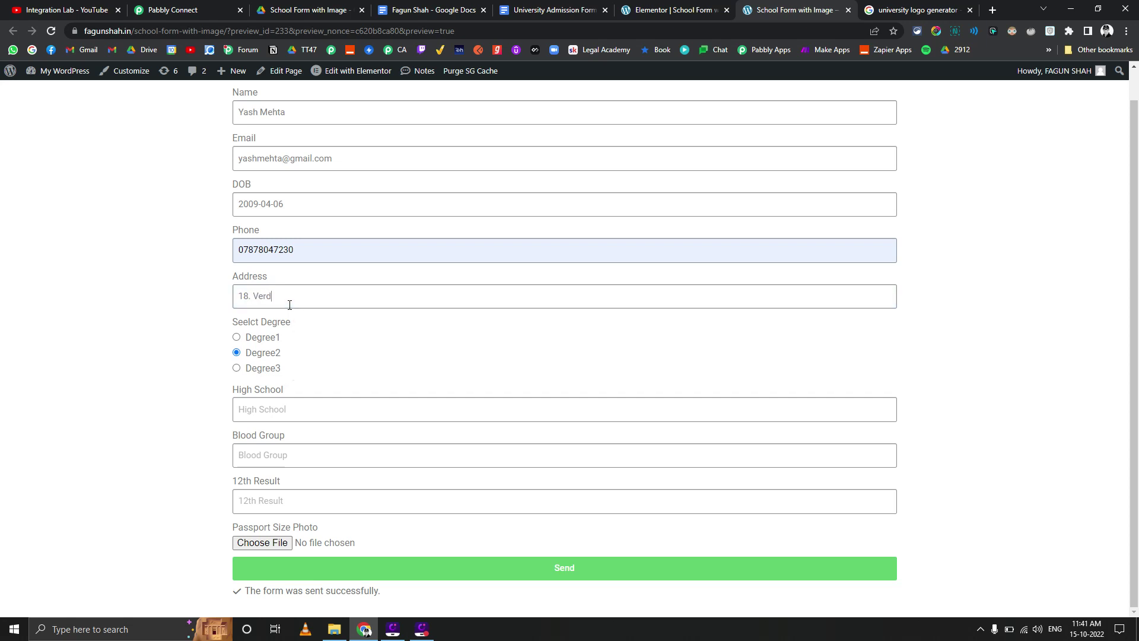
pyautogui.write('ansk Heights')
pyautogui.click(170, 344)
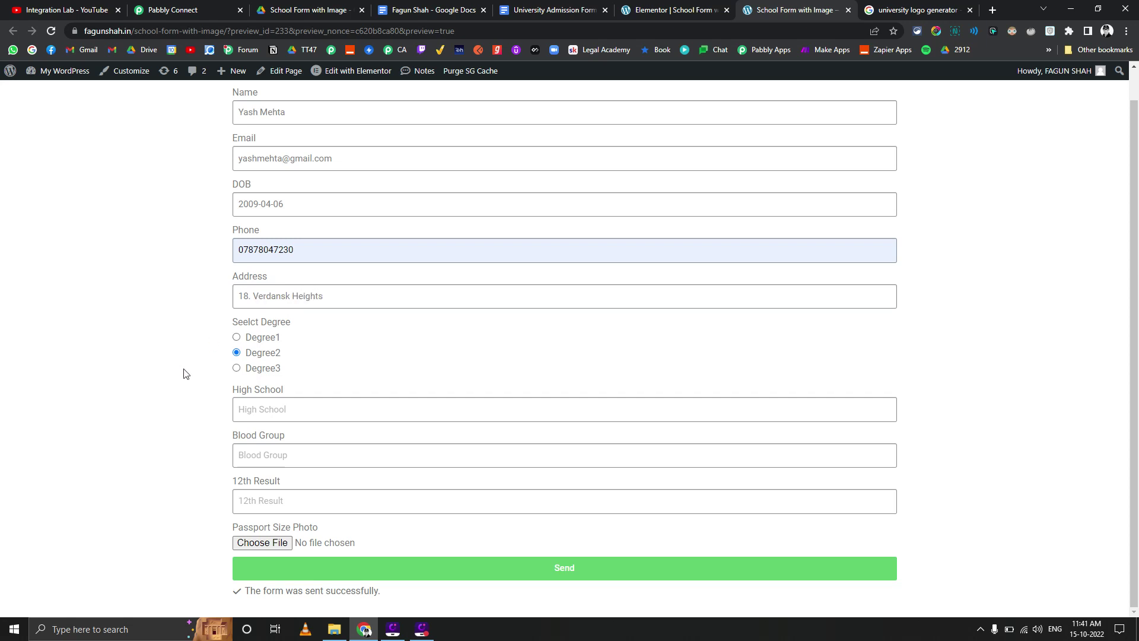
# Fill High School as Verdansk School, Blood Group O+, 12th Result 50, then begin the photo upload
pyautogui.click(264, 410)
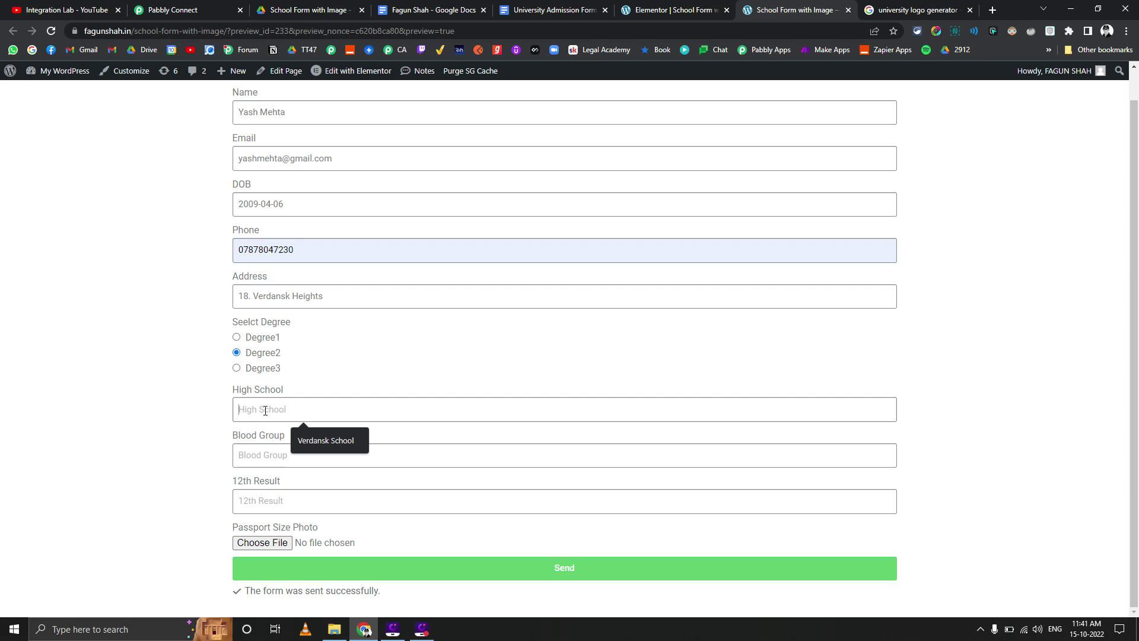
pyautogui.click(314, 440)
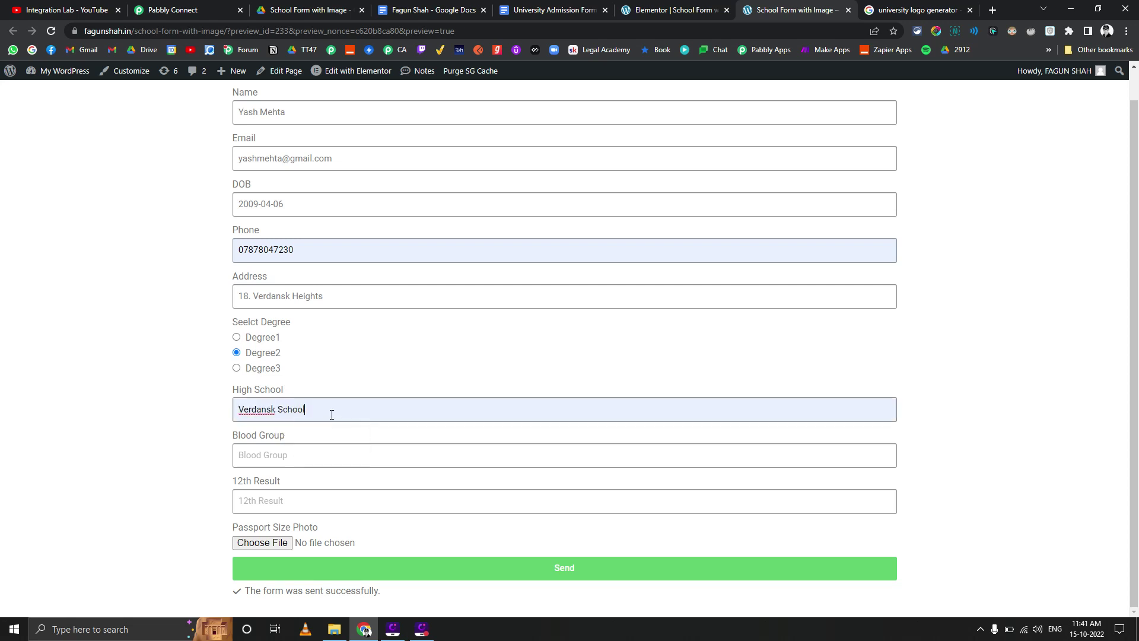
pyautogui.click(313, 457)
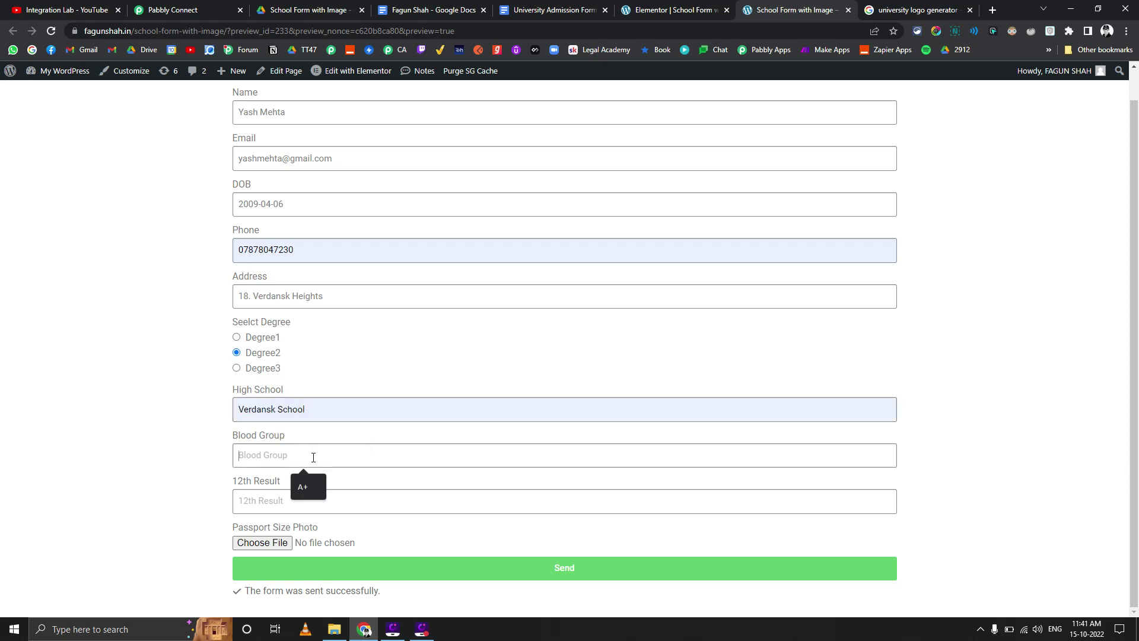
pyautogui.write('O+')
pyautogui.click(287, 500)
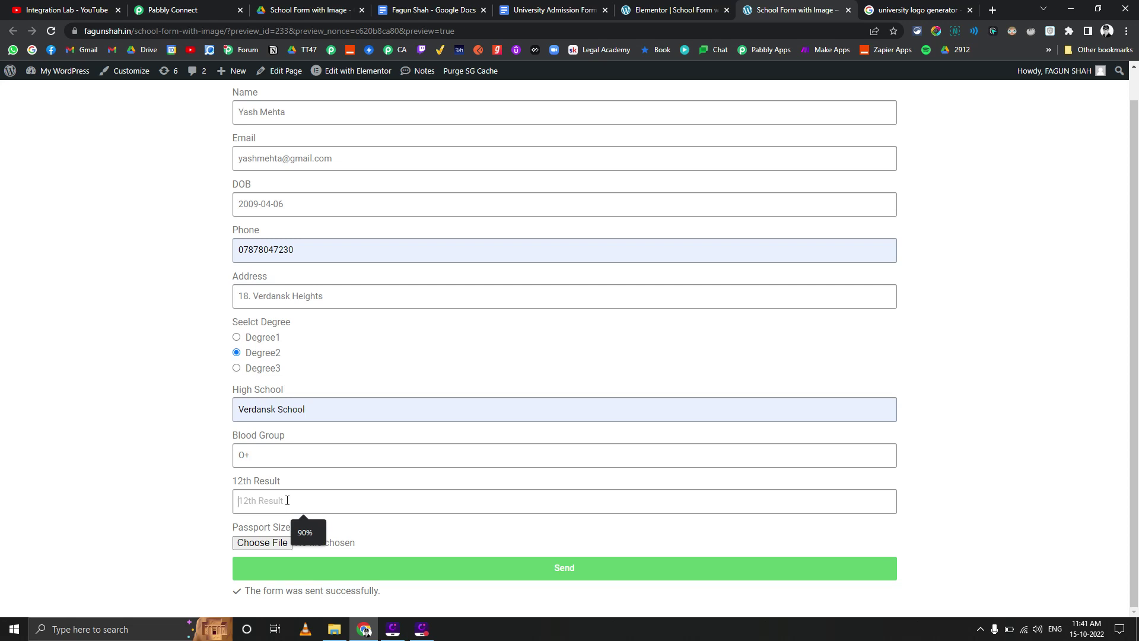
pyautogui.write('50')
pyautogui.click(262, 542)
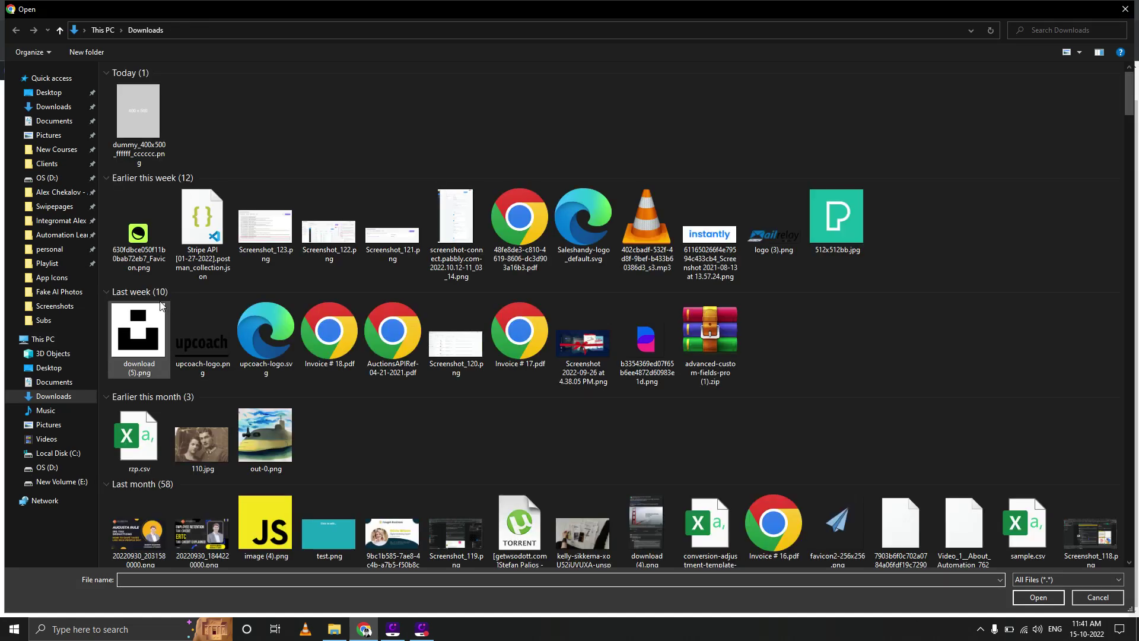
# Attach image (1).jpg from Fake AI Photos as the passport photo and submit the form
pyautogui.click(57, 292)
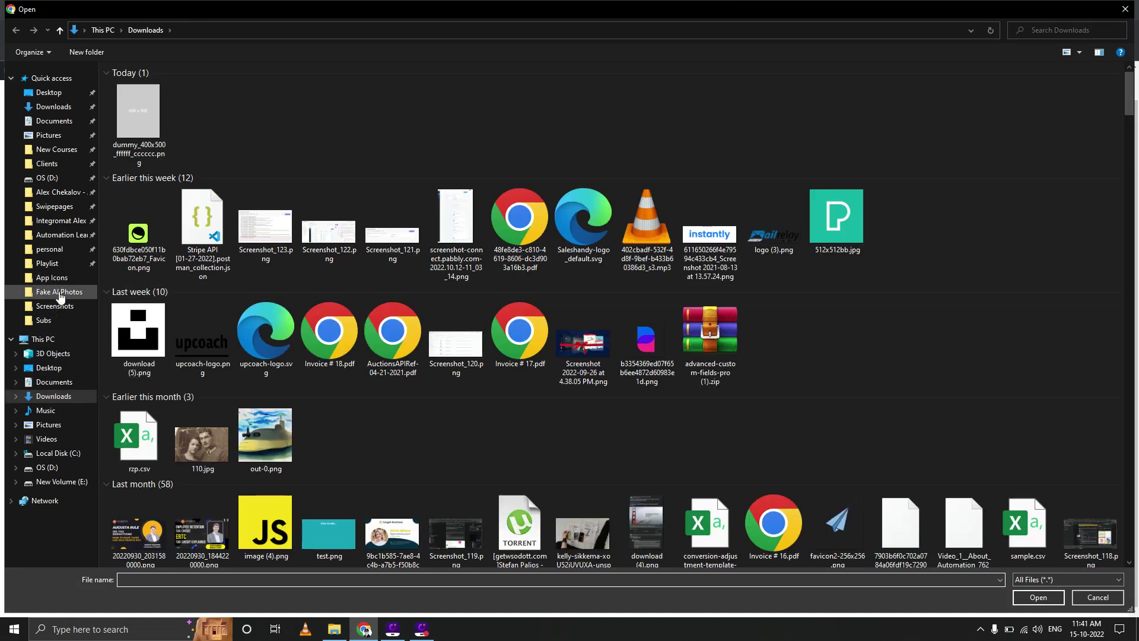
pyautogui.doubleClick(265, 101)
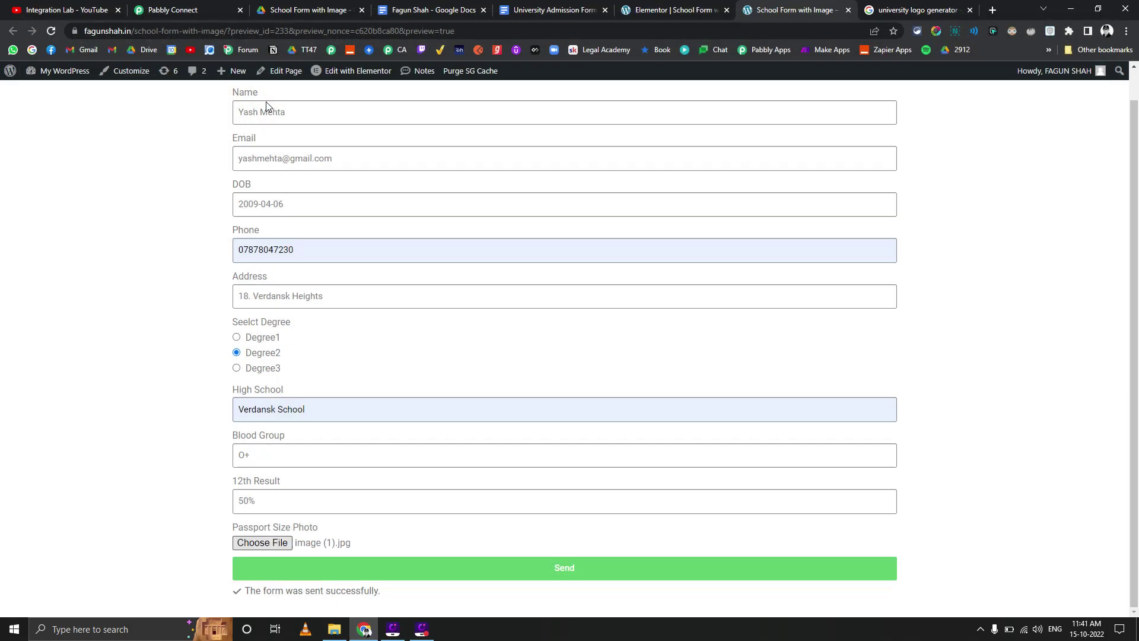
pyautogui.click(530, 569)
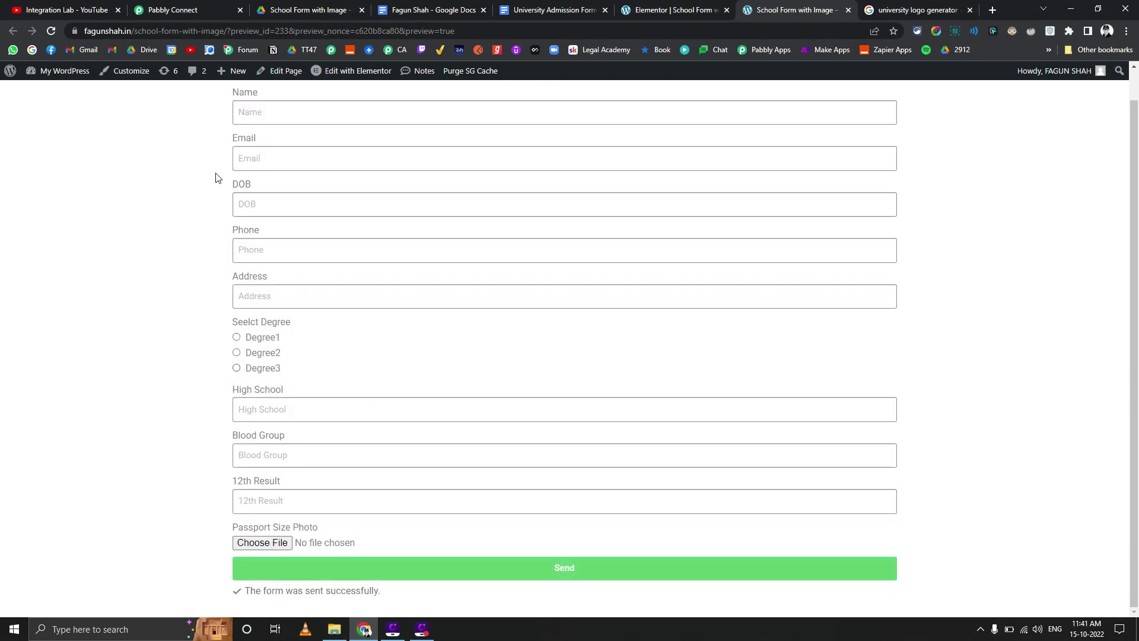
# Go back to the School Form with Image Drive folder and open School Form Docs
pyautogui.scroll(2, 354, 152)
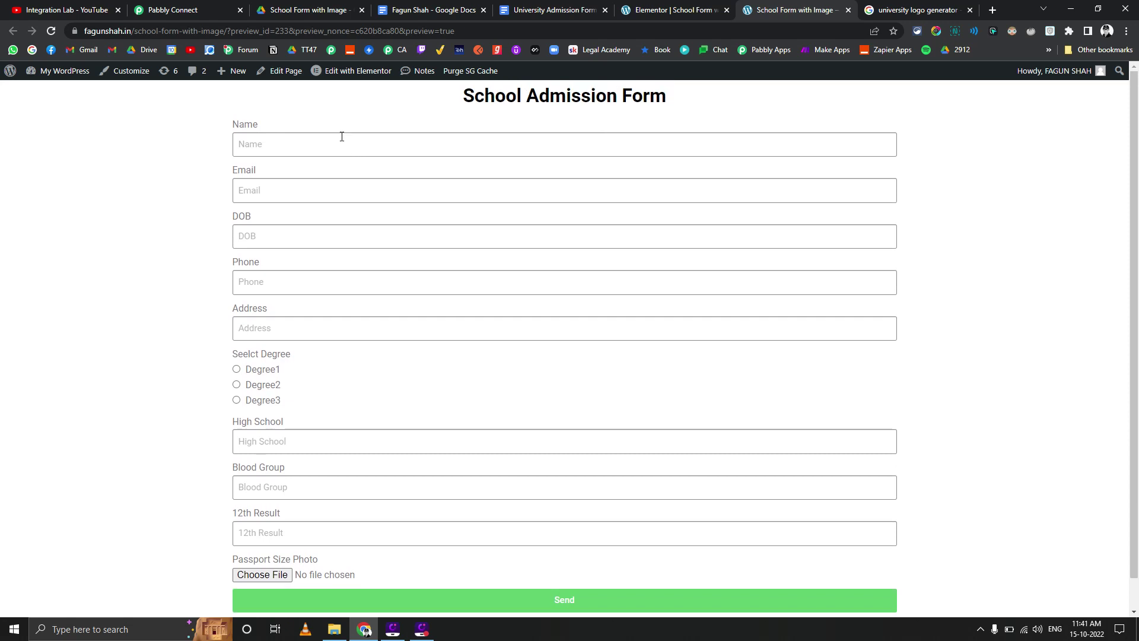
pyautogui.click(309, 10)
pyautogui.doubleClick(230, 188)
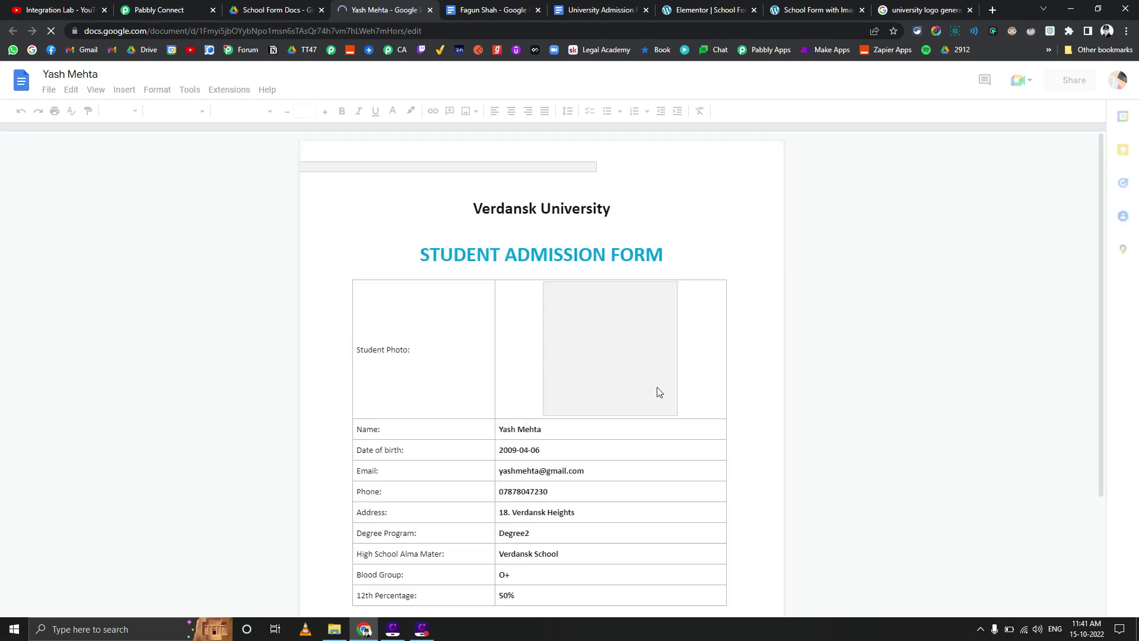
# Scroll through the generated admission Doc, check the inserted student photo, then return to Drive
pyautogui.scroll(-2, 632, 373)
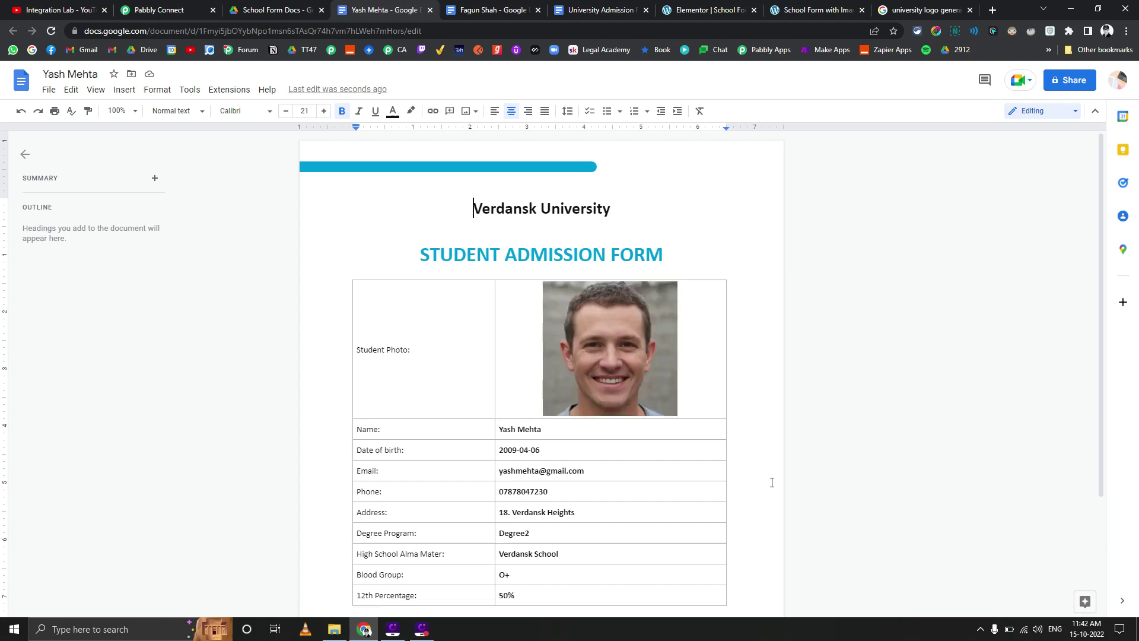
pyautogui.click(628, 377)
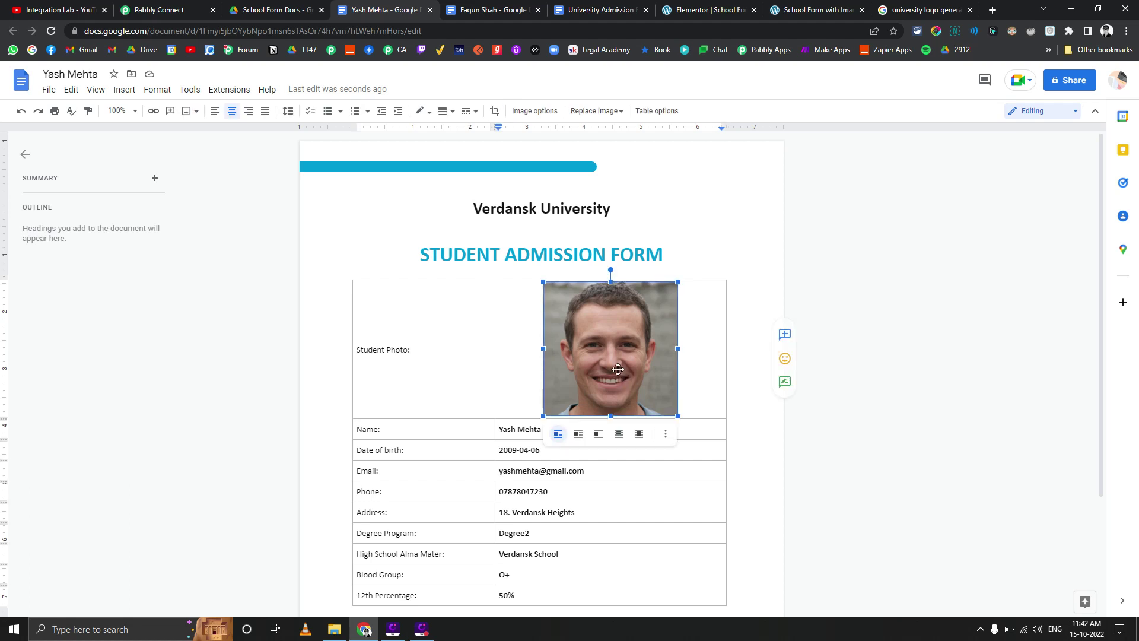
pyautogui.click(288, 5)
# Open the School Form PDFs folder to find the new student PDF, checking the system clock
pyautogui.click(329, 114)
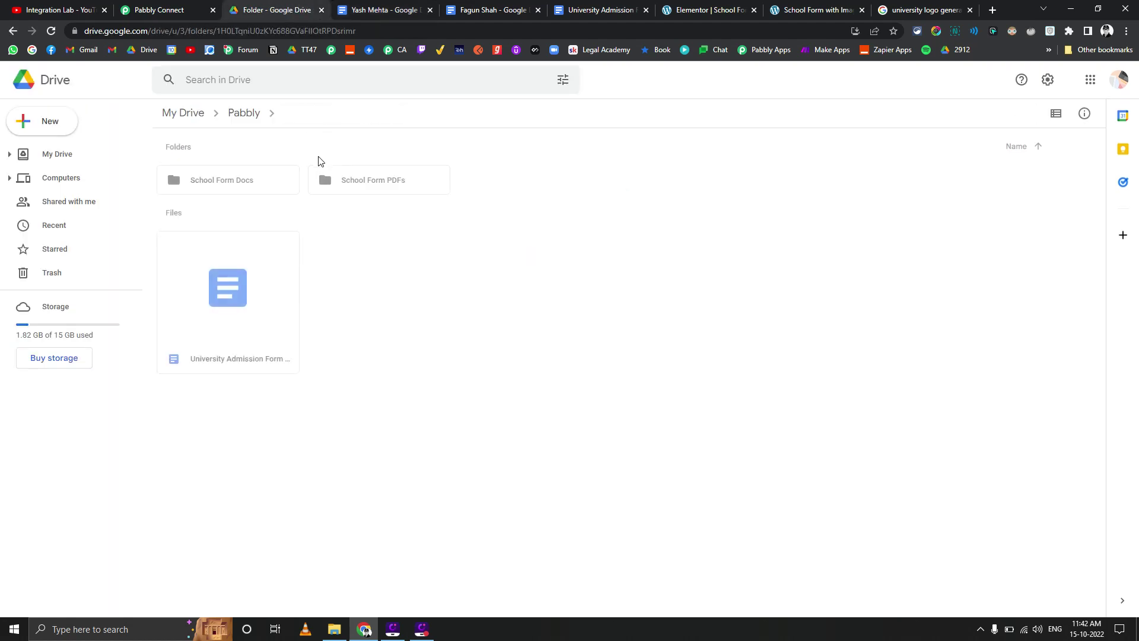
pyautogui.doubleClick(350, 183)
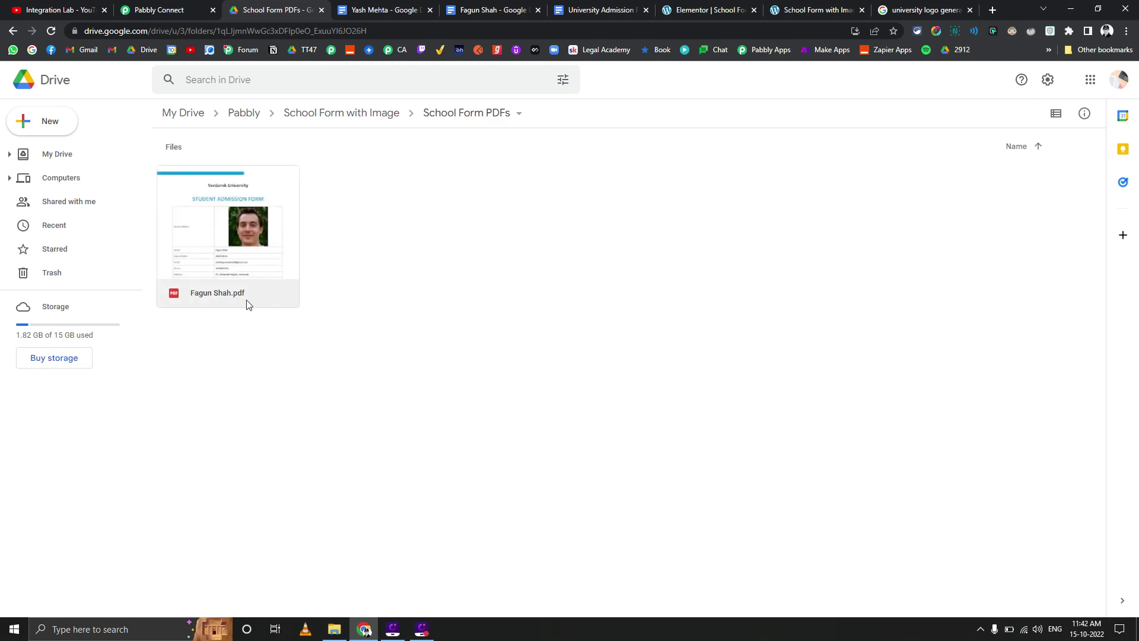
pyautogui.click(1078, 634)
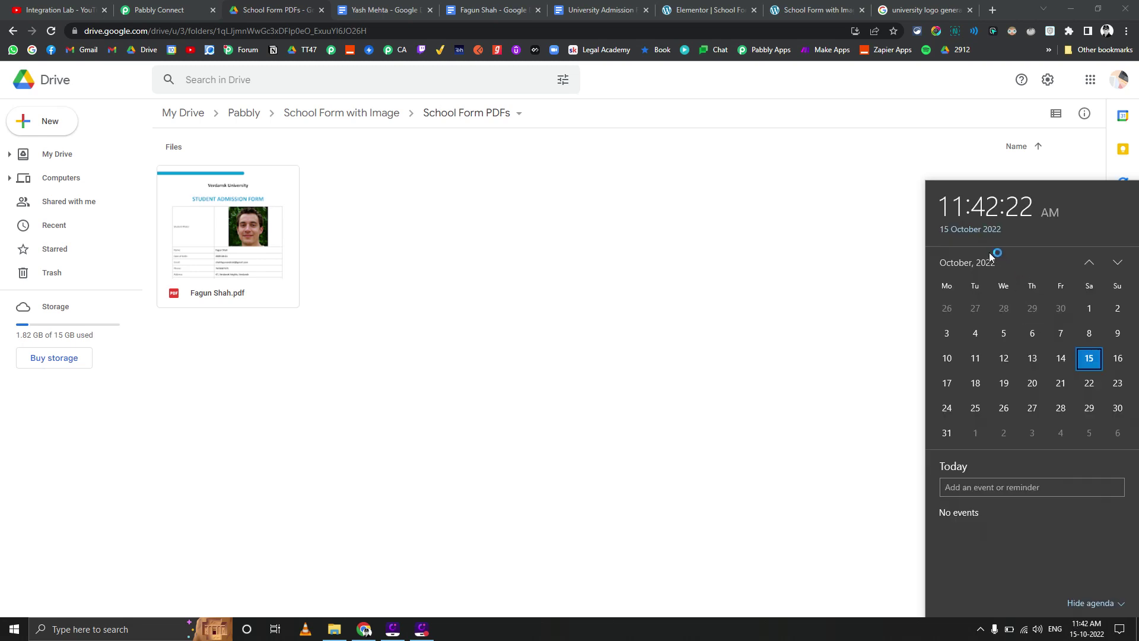
pyautogui.click(533, 395)
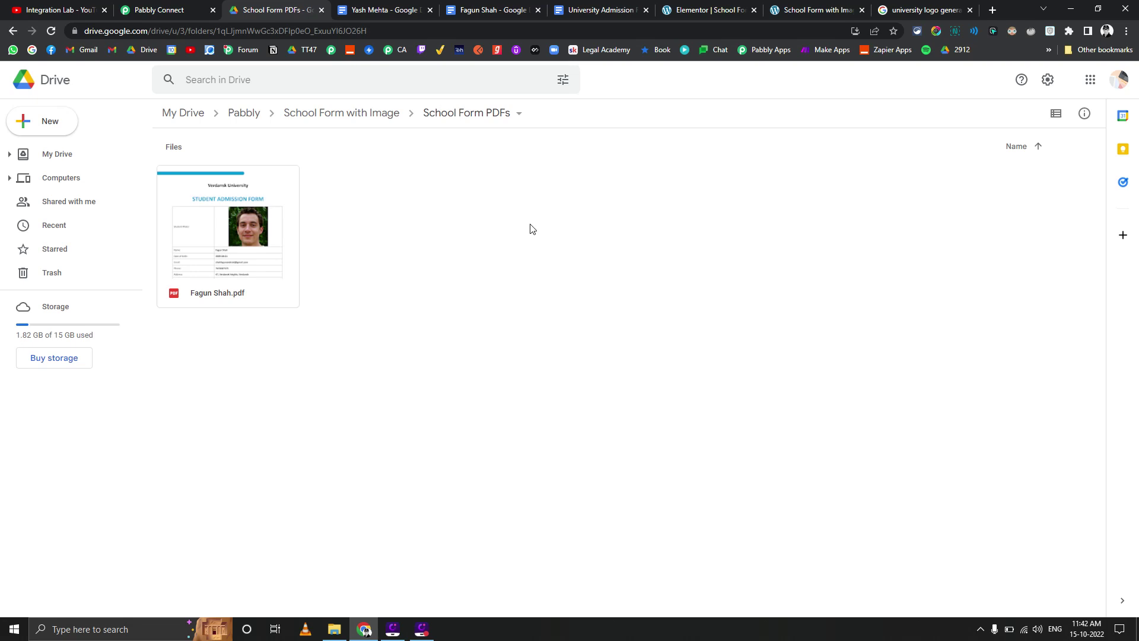
# Check the system calendar again, then move to the Integration Lab YouTube page
pyautogui.click(1081, 632)
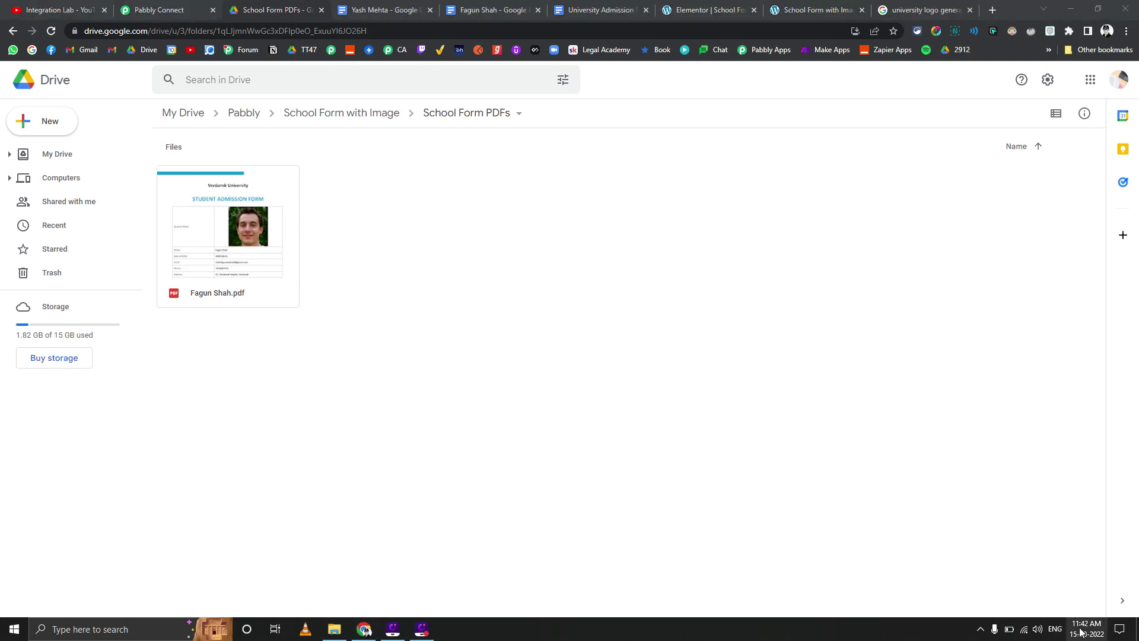
pyautogui.press('super+alt+d')
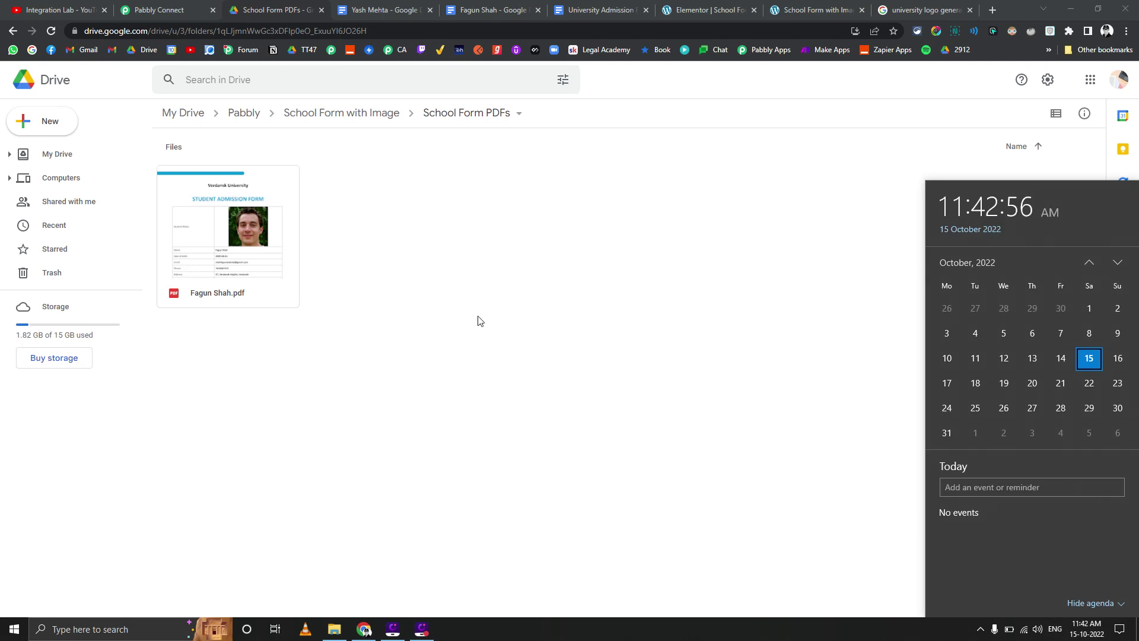
pyautogui.click(485, 355)
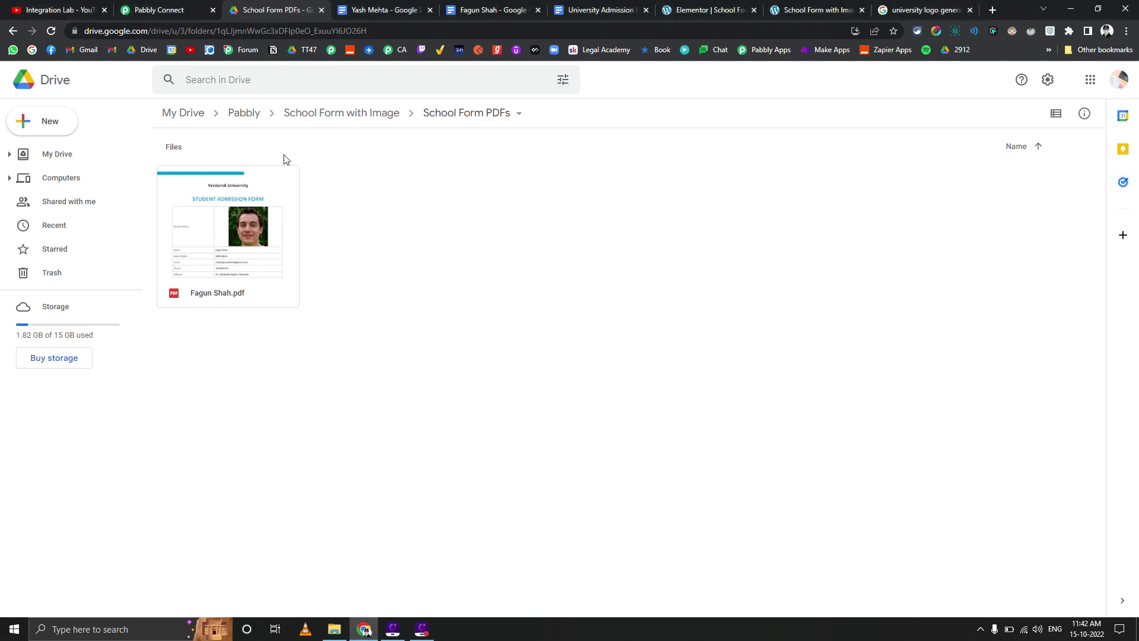
pyautogui.click(33, 6)
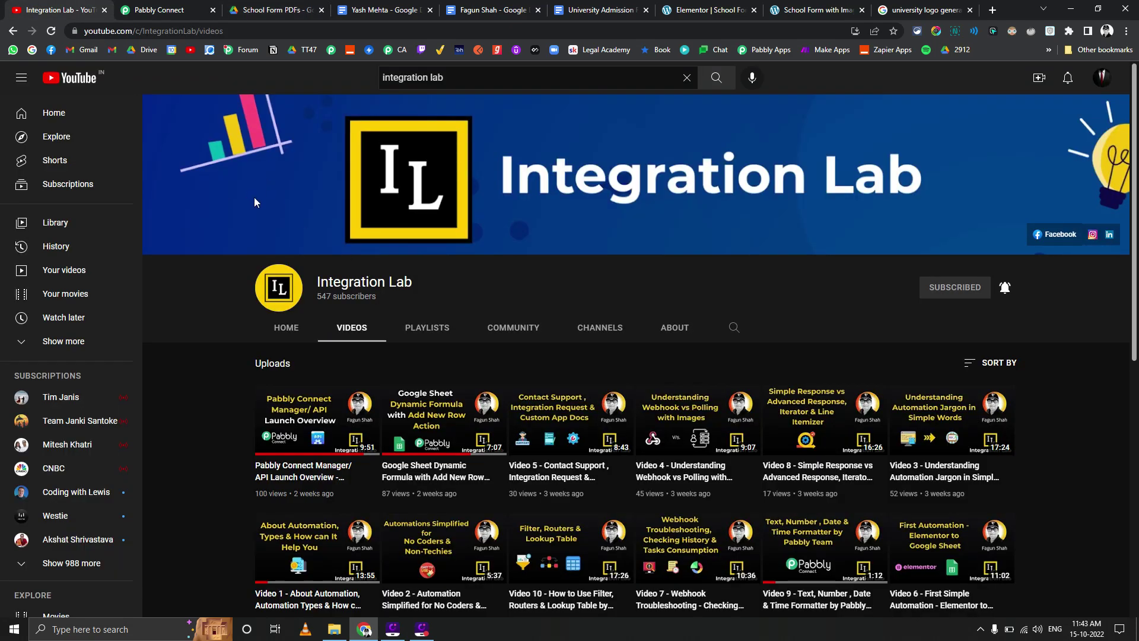
# Preview the newly generated student PDF in School Form PDFs and scroll to verify photo and details
pyautogui.click(274, 10)
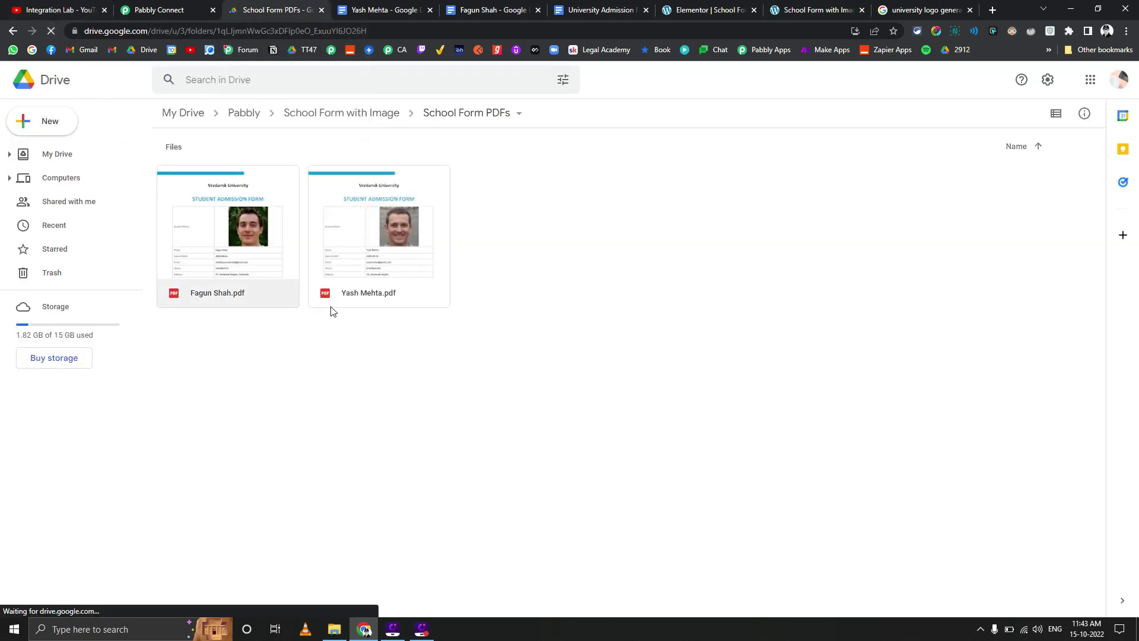
pyautogui.doubleClick(363, 244)
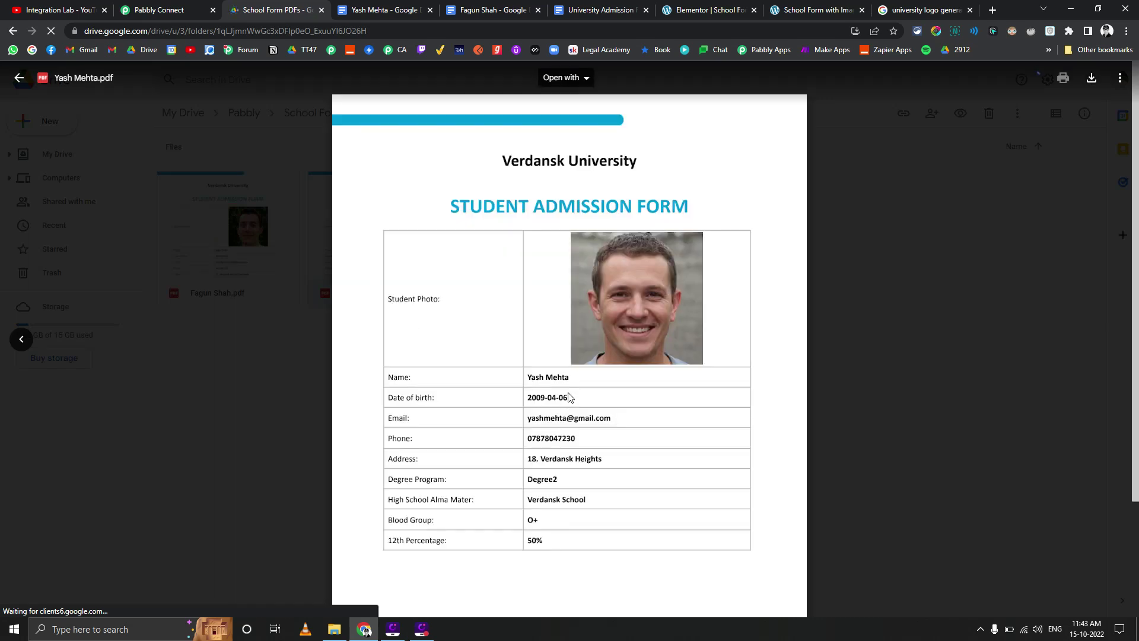
pyautogui.scroll(-2, 588, 451)
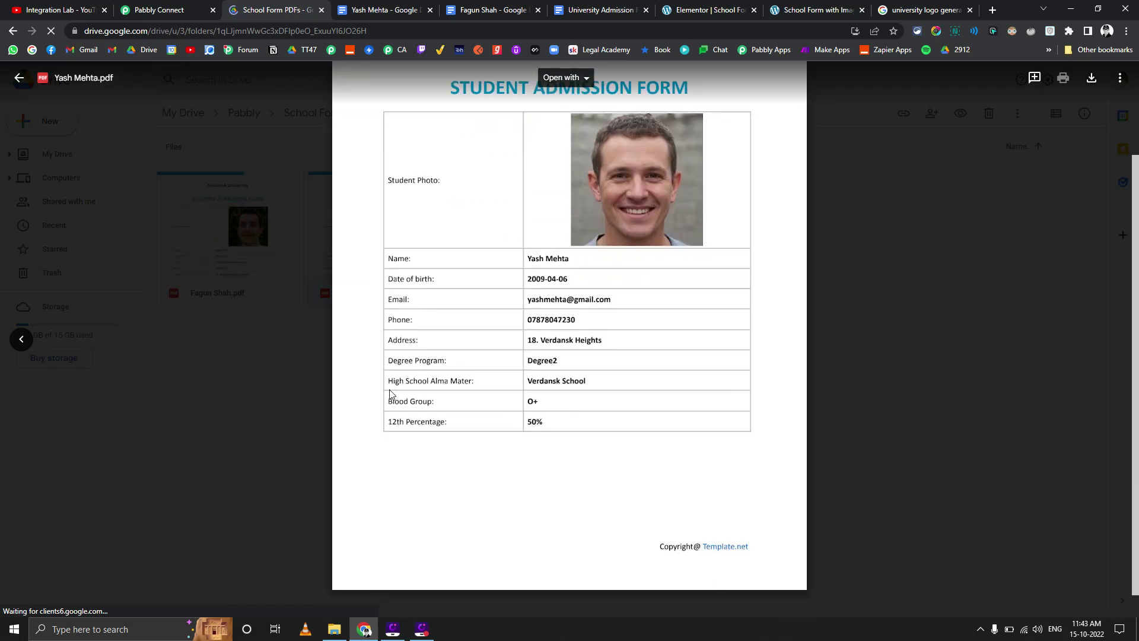
pyautogui.scroll(2, 457, 335)
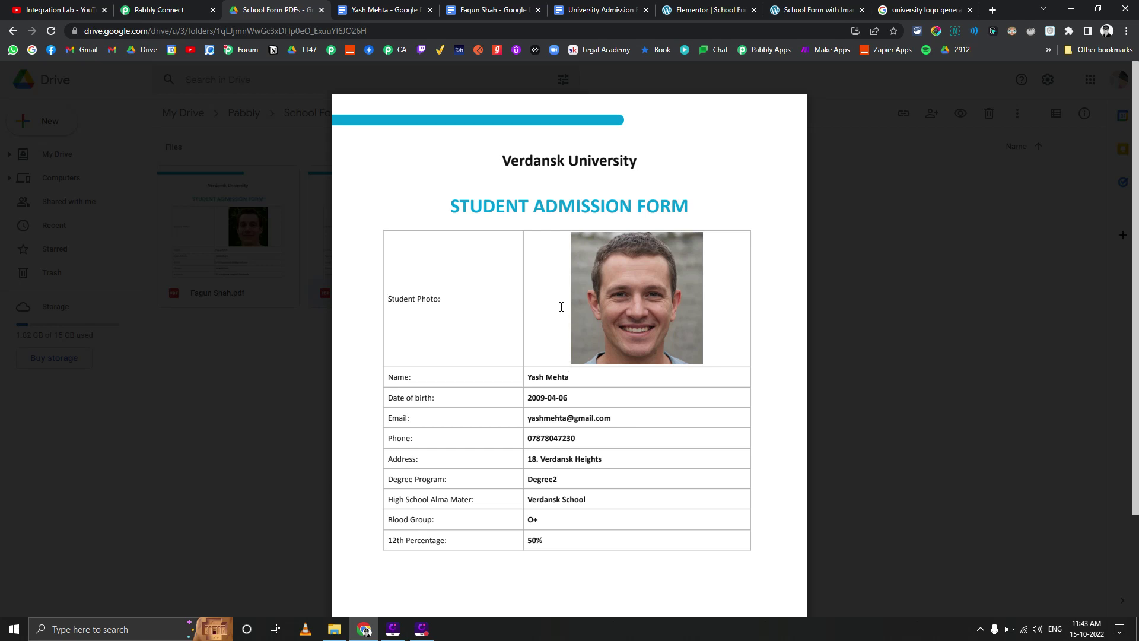
# Close the PDF preview and go back to the Integration Lab YouTube videos page
pyautogui.click(883, 377)
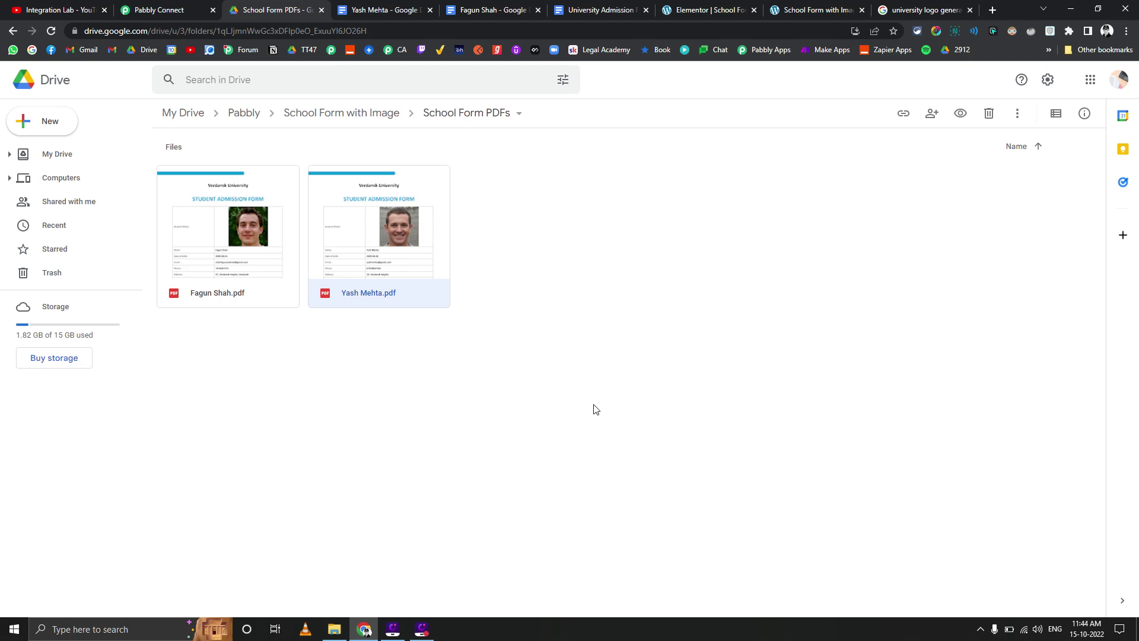
pyautogui.click(54, 10)
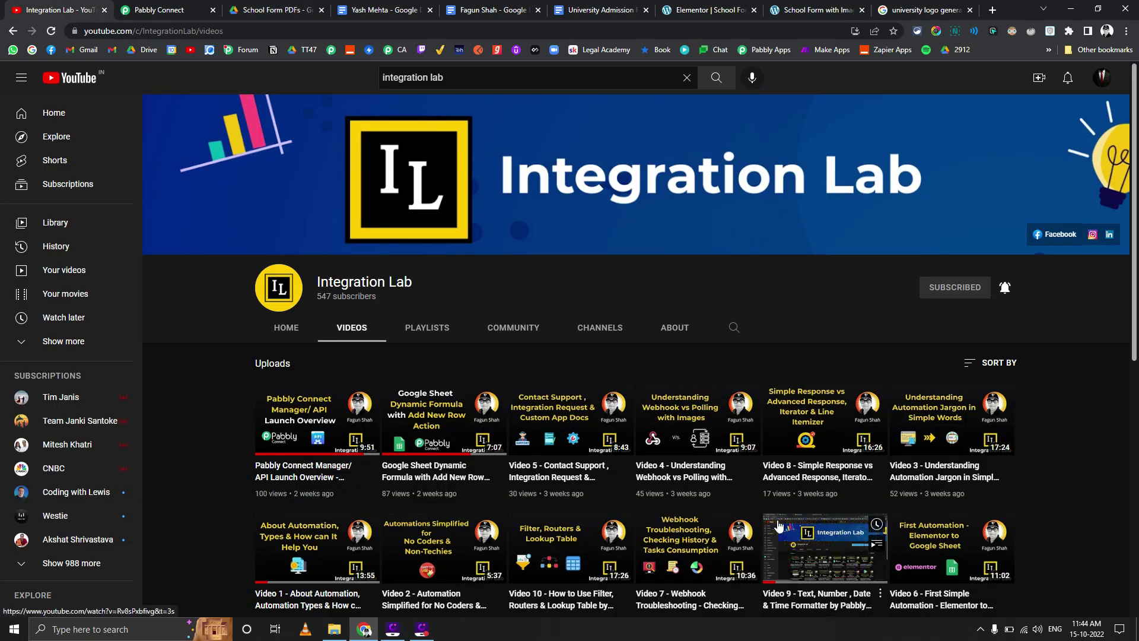